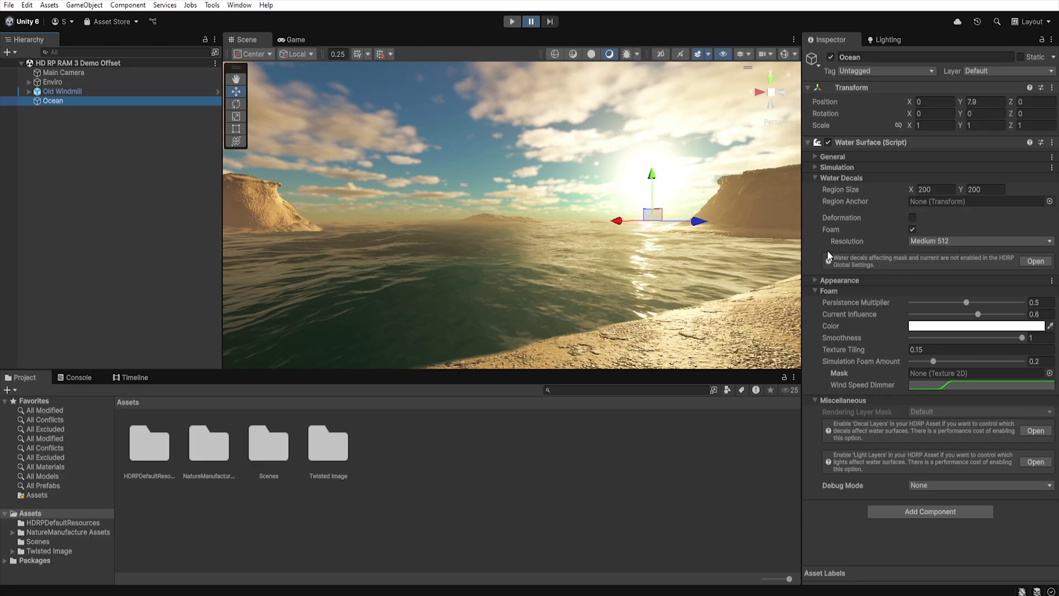
Set the Ocean's foam Persistence Multiplier to 0 and move the Water Decal to X 328.05 to test the foam trail
click(815, 178)
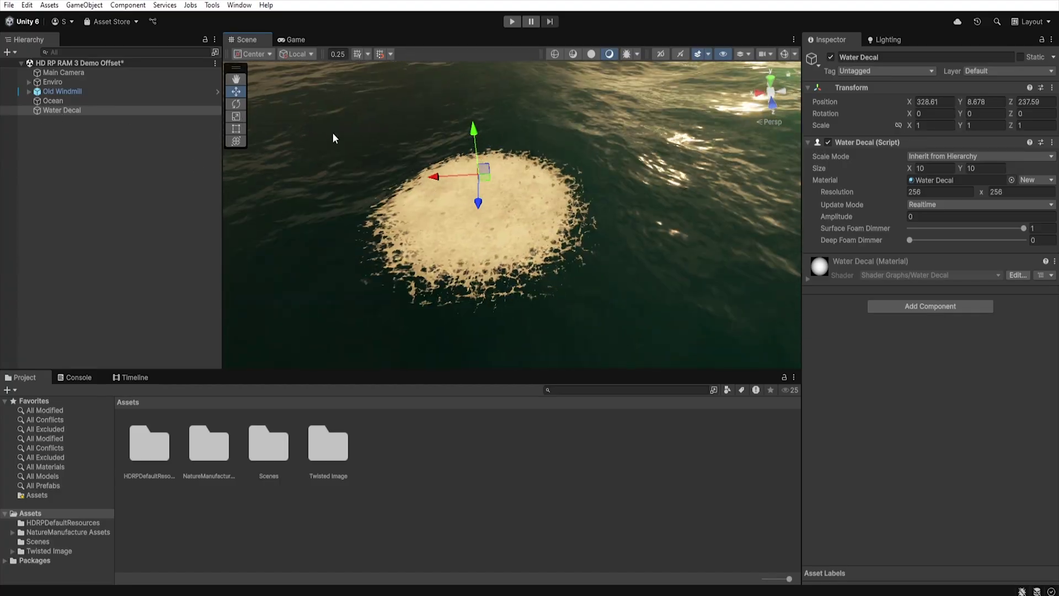
click(111, 101)
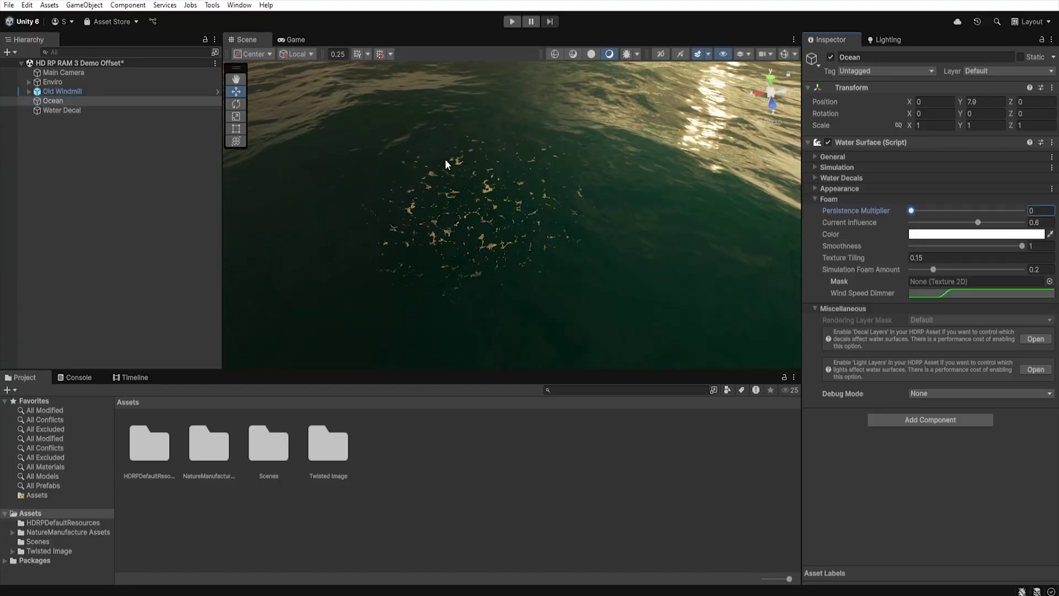
click(193, 110)
drag(466, 171, 444, 193)
Test a foam Persistence Multiplier of 1 on the Ocean by moving the Water Decal to X 316.28, and delete the decal
click(110, 101)
drag(932, 211, 1043, 212)
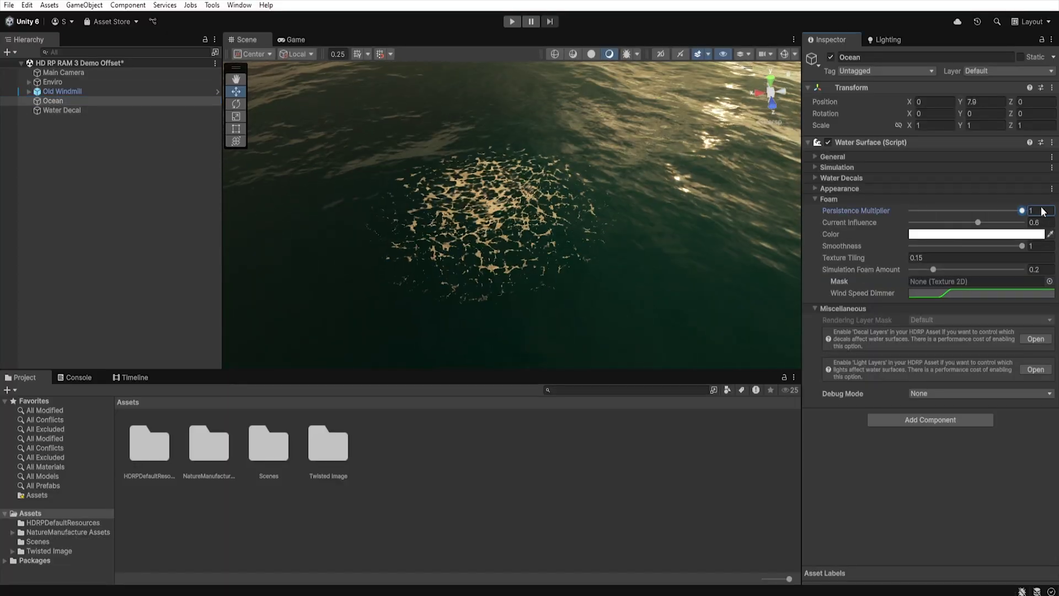
click(125, 110)
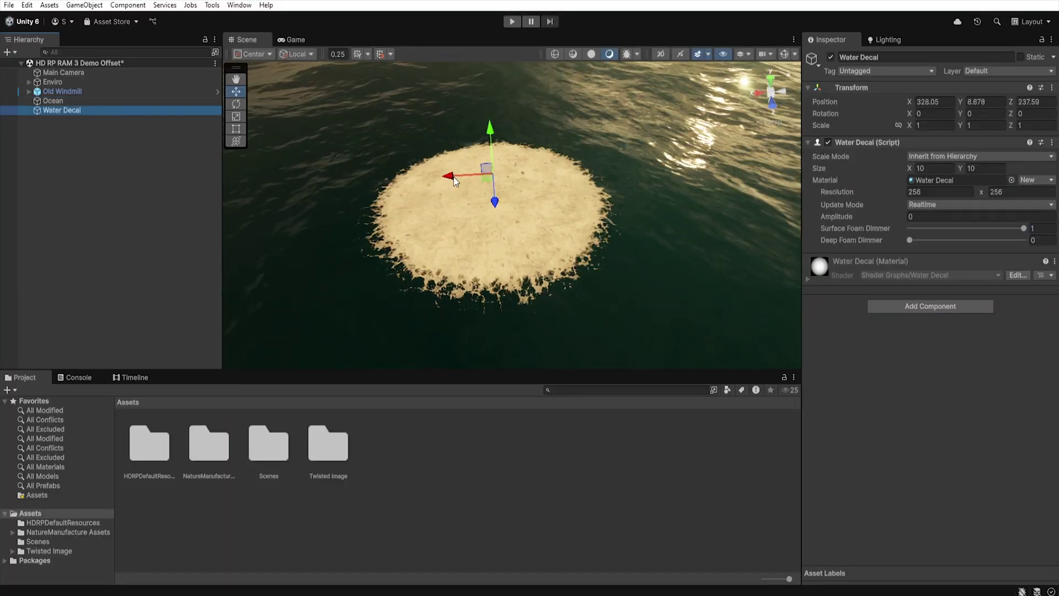
drag(450, 180, 726, 163)
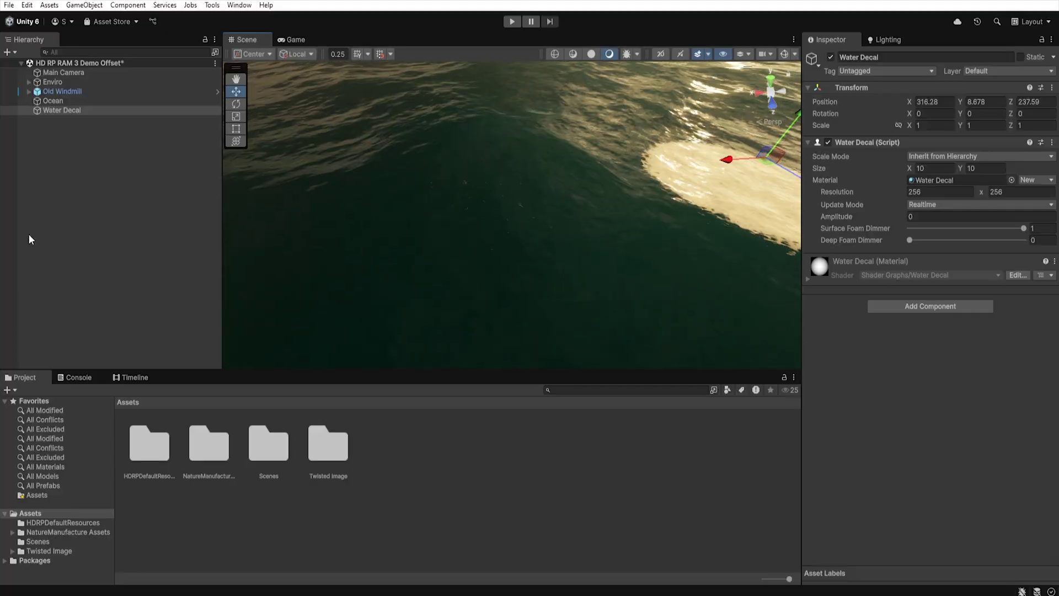
key(Delete)
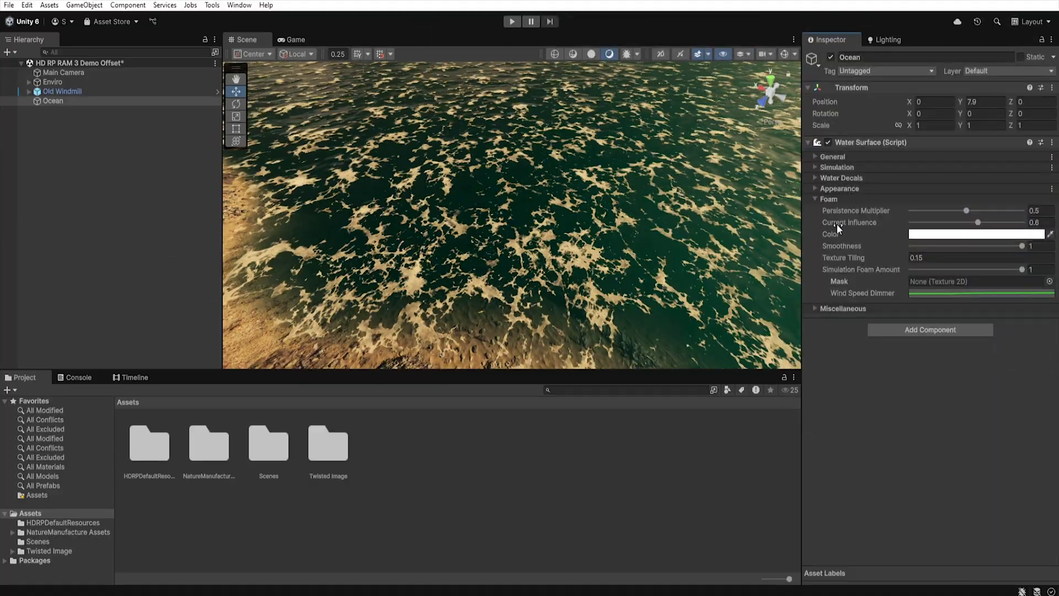
Set the Ocean's foam Current Influence to 1 and try out a different foam color
drag(978, 222, 1004, 224)
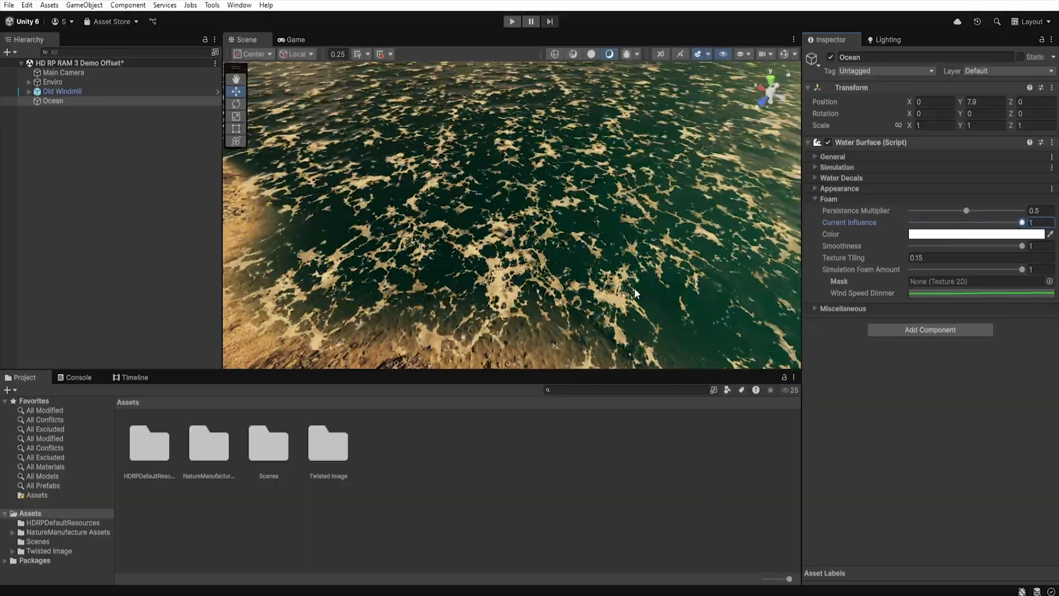
click(956, 235)
drag(971, 299, 940, 320)
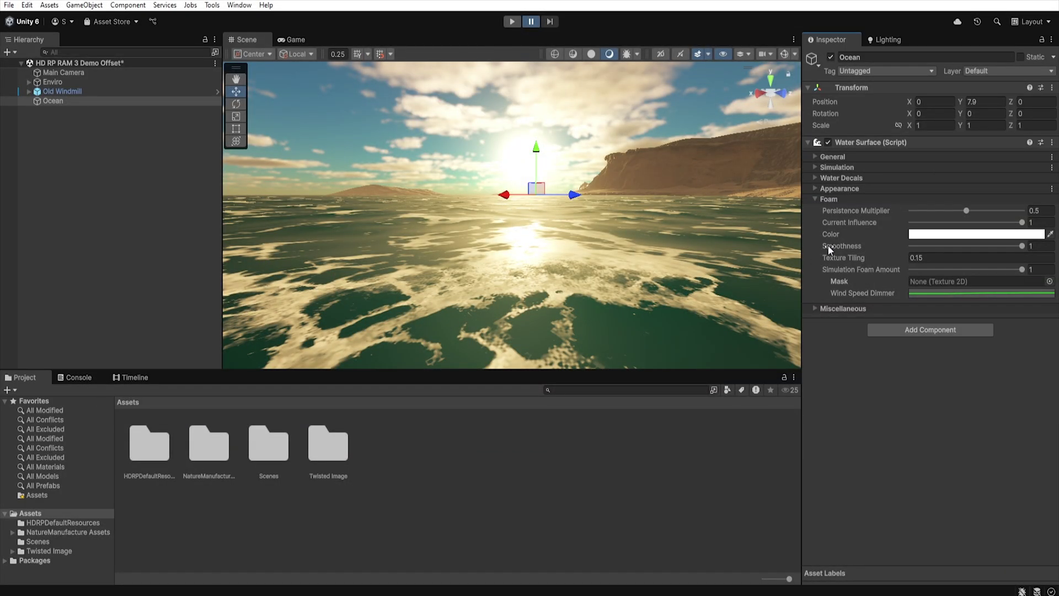
Vary the foam Smoothness and return it to 1, and adjust the foam Texture Tiling to 0.7
click(1023, 246)
drag(1012, 246, 1048, 257)
drag(864, 265, 861, 262)
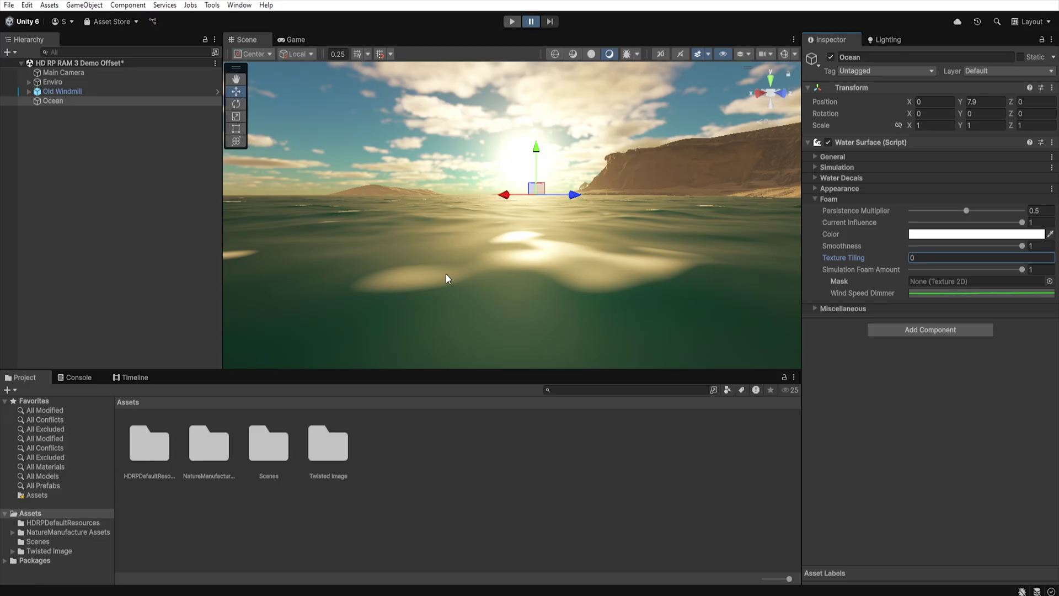
drag(874, 256, 882, 259)
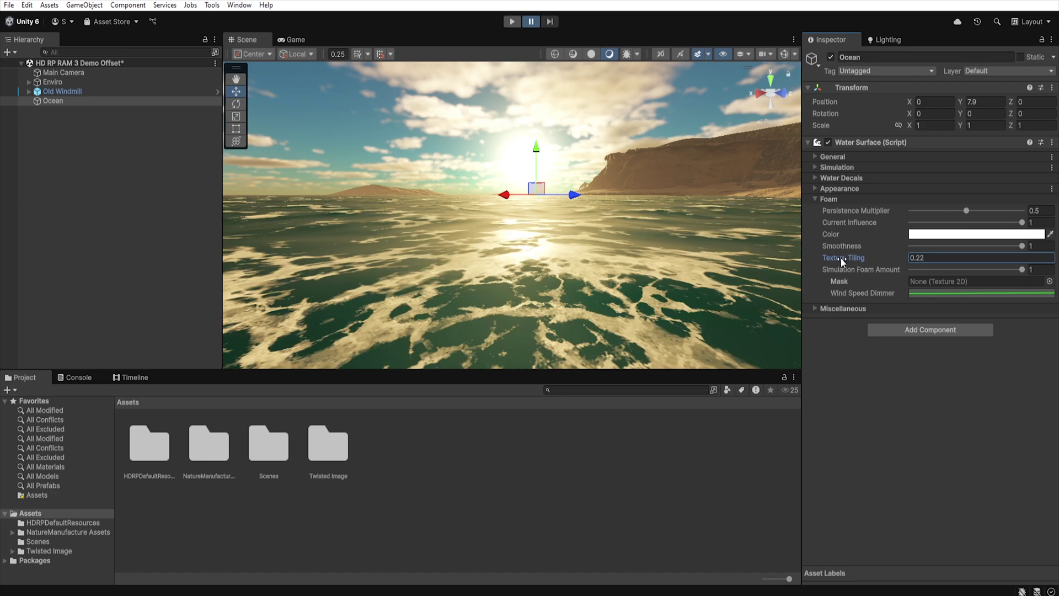
drag(842, 262, 896, 260)
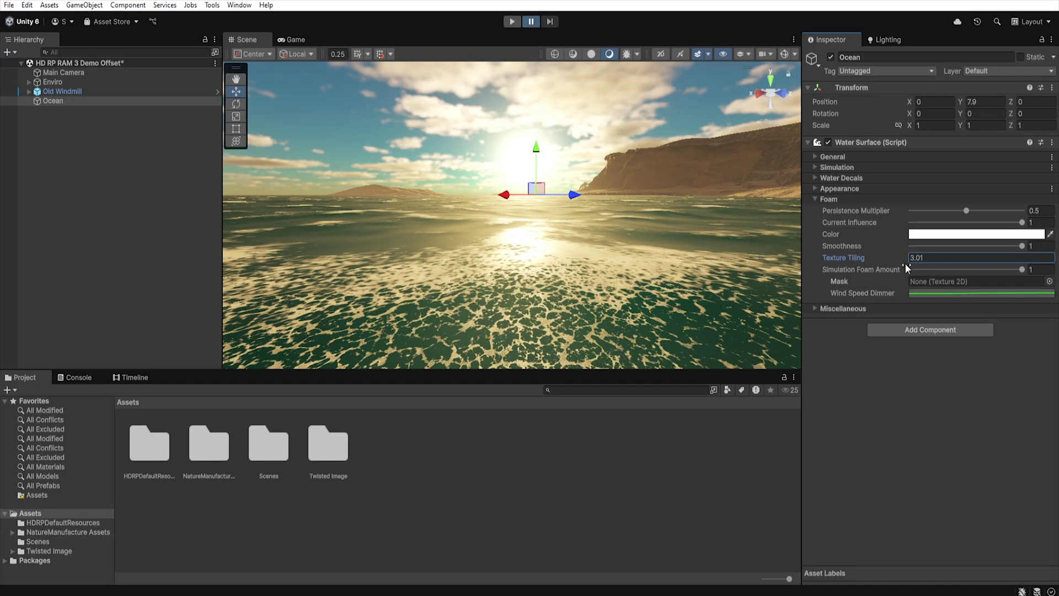
drag(892, 257, 852, 258)
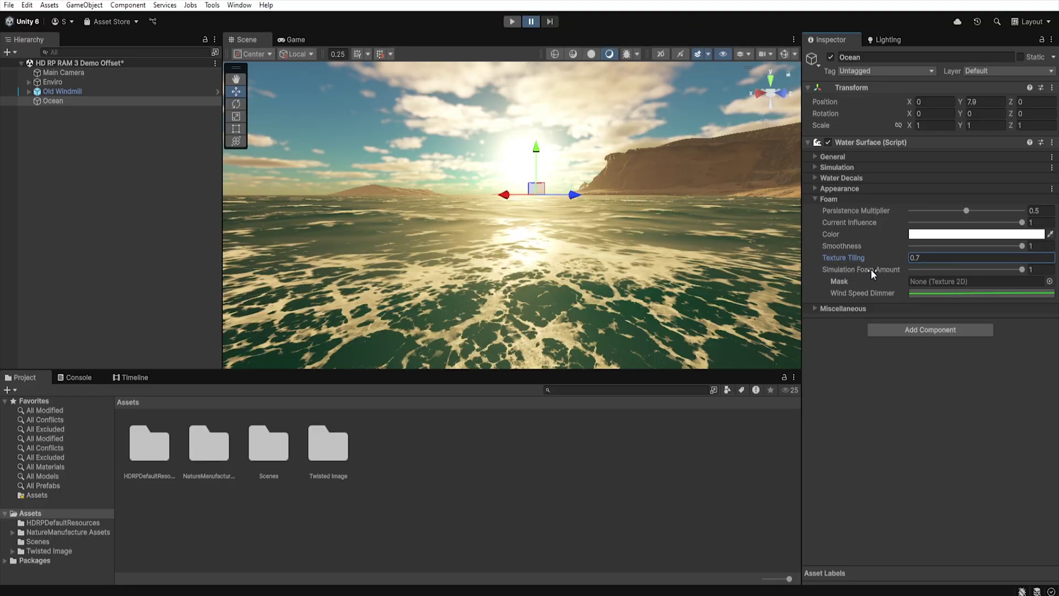
Lower the Simulation Foam Amount to 0 and bring it back to 1 to compare the foam
drag(1024, 270, 911, 273)
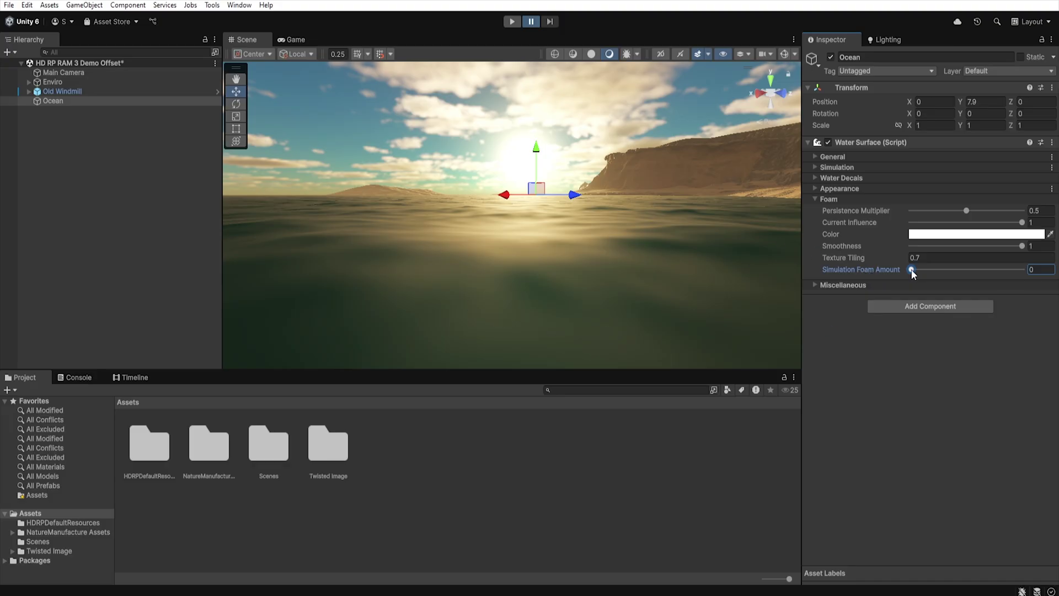
drag(912, 269, 1022, 270)
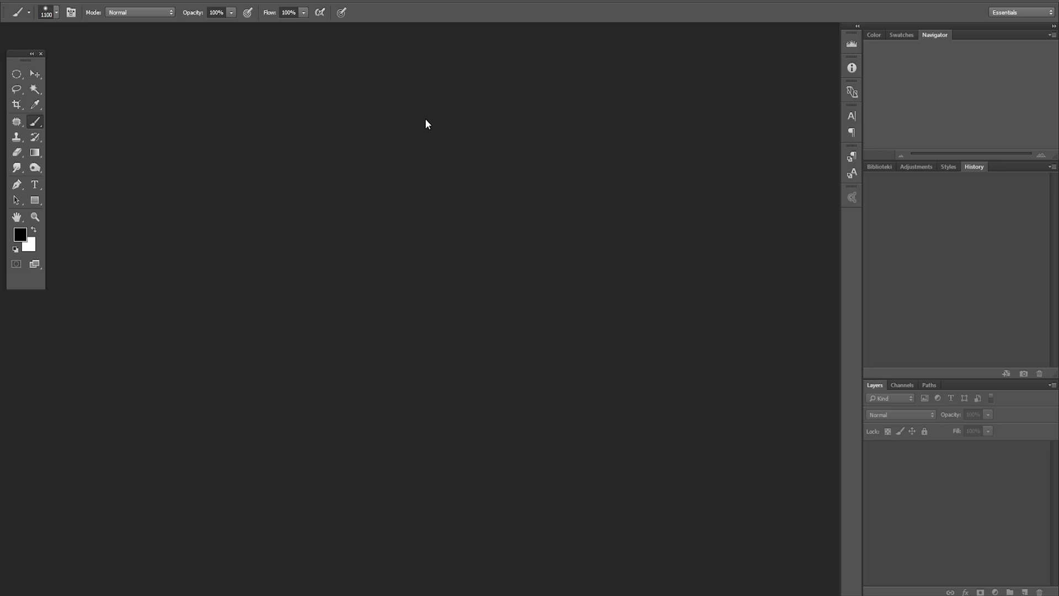
Switch to Photoshop and create a new 2048 x 2048 RGB document with a white background
key(alt+f)
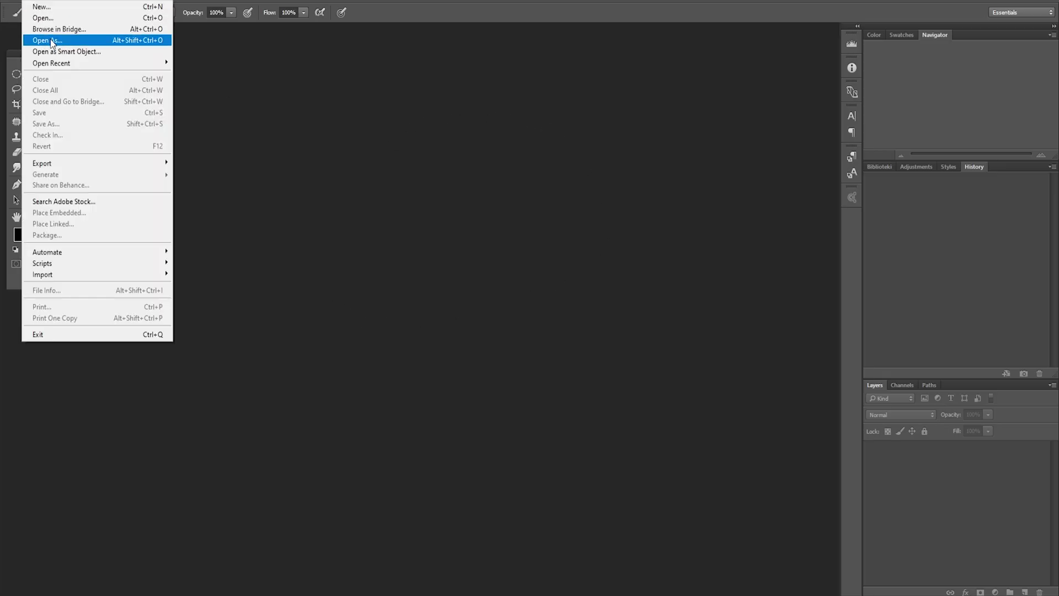
click(44, 7)
click(575, 135)
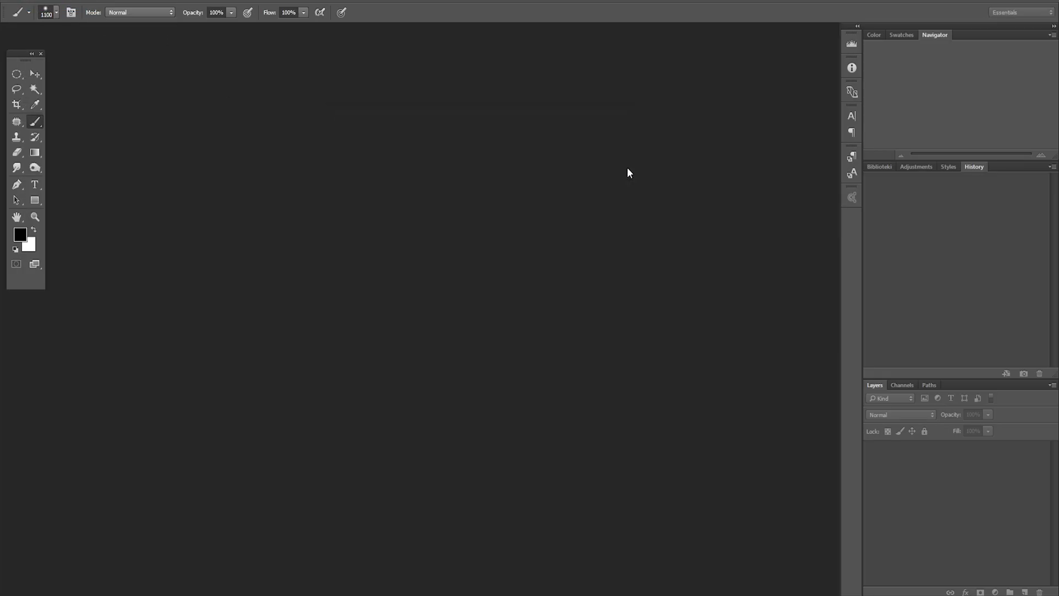
Fill the Red channel with black and paint one soft white dot near its center with the 1100 px brush
click(902, 386)
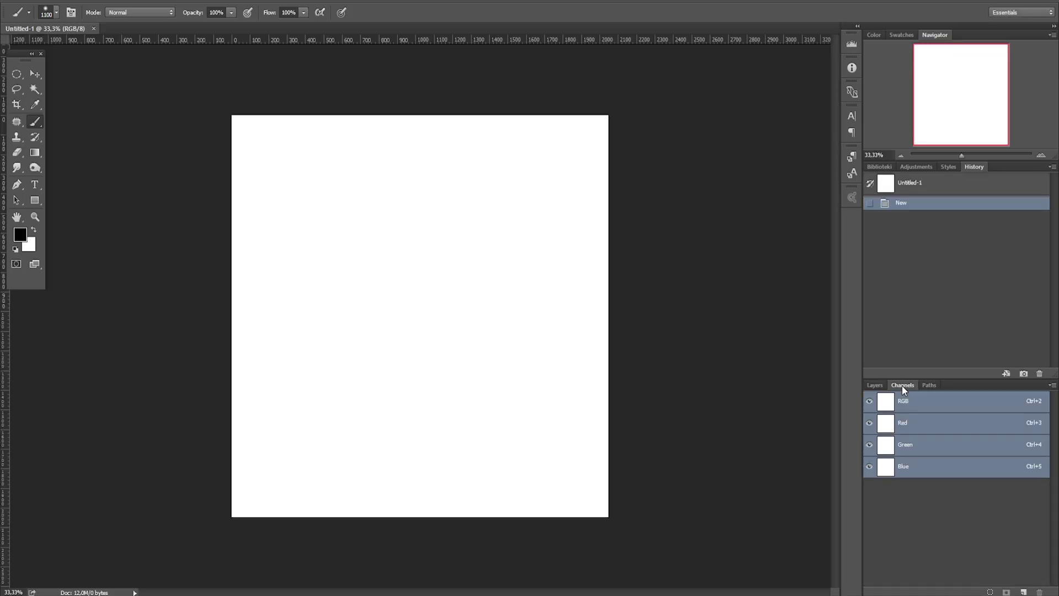
click(927, 422)
mouse_move(246, 236)
mouse_down()
mouse_move(496, 185)
mouse_move(270, 255)
mouse_move(660, 315)
mouse_move(666, 424)
mouse_move(201, 485)
mouse_move(187, 475)
mouse_up()
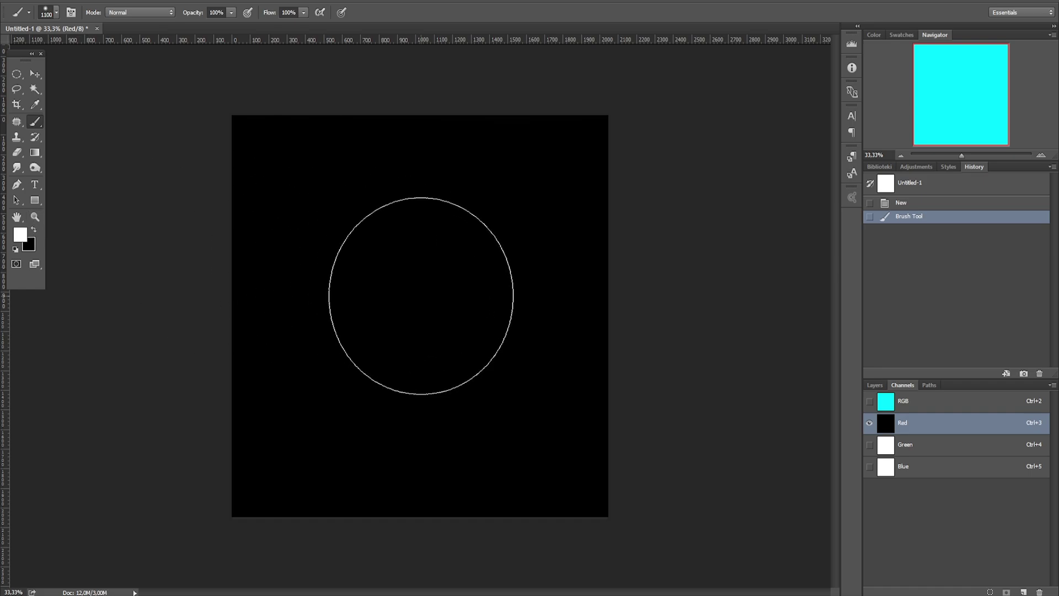
click(422, 293)
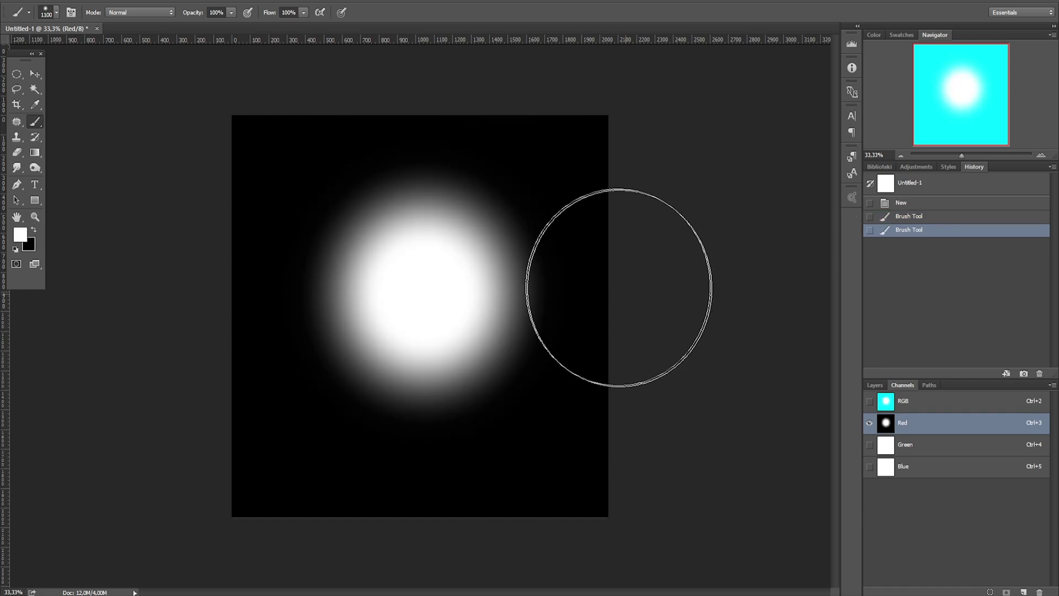
Save the painted image as FoamTexture.png in the Unity project's Assets folder
click(876, 386)
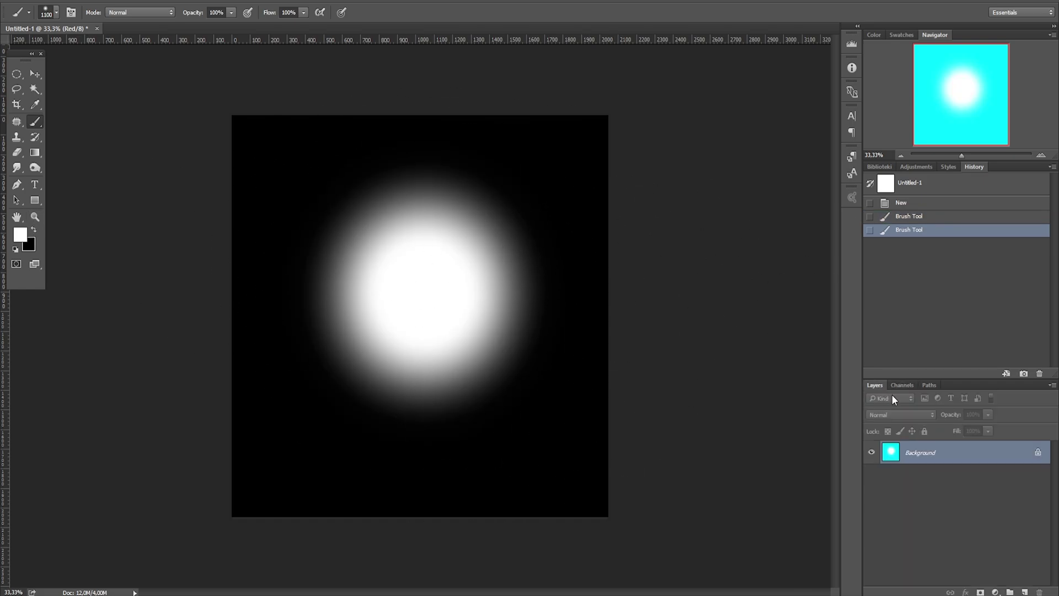
click(45, 2)
click(74, 117)
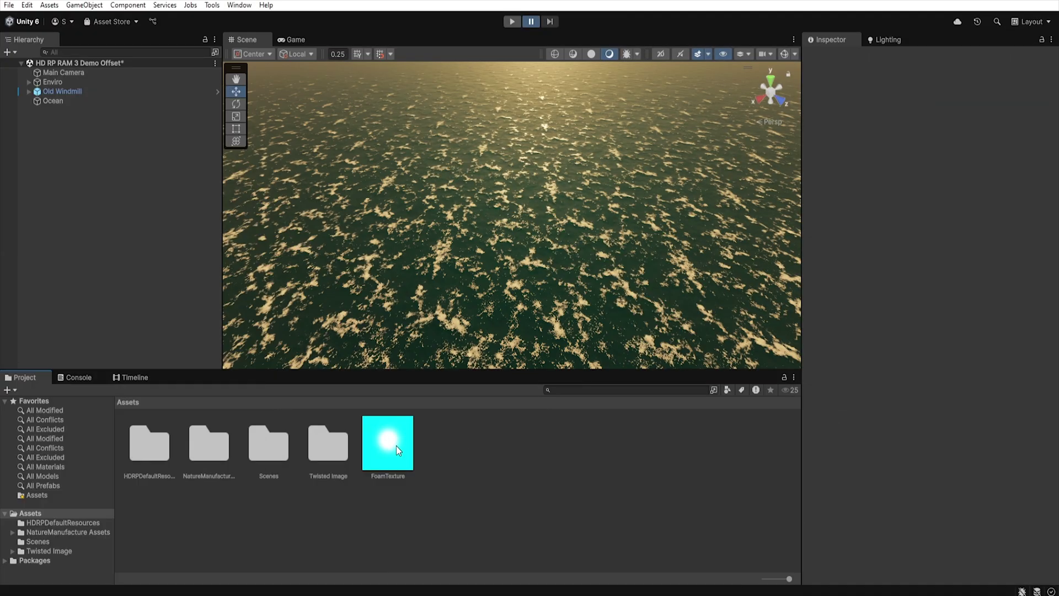
In Unity, set the FoamTexture's Wrap Mode to Clamp and apply the import settings
click(397, 446)
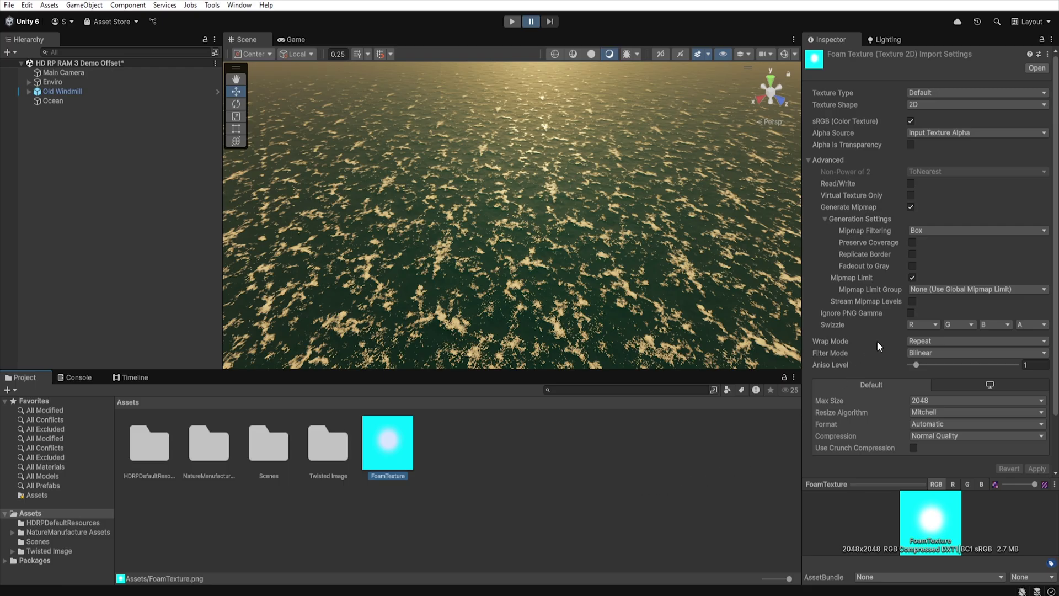
click(936, 341)
click(948, 368)
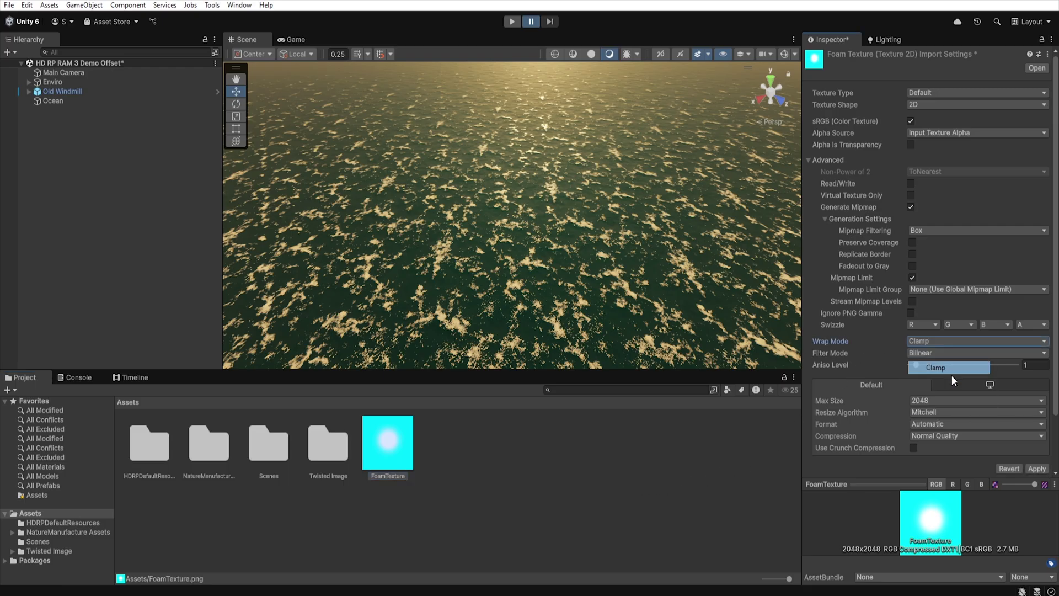
click(1036, 469)
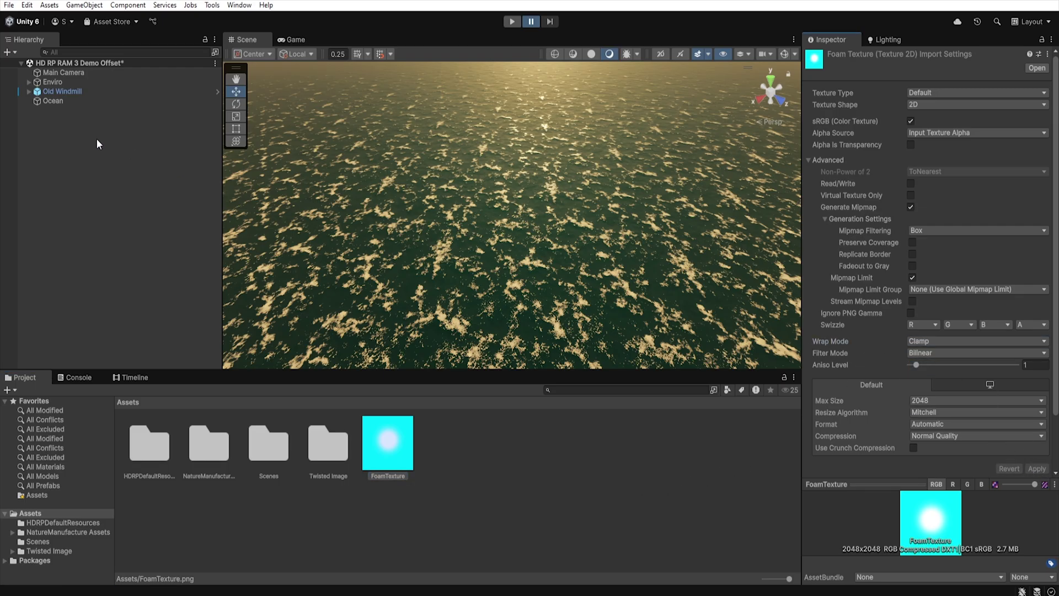
Assign FoamTexture as the simulation foam Mask of the Ocean water surface
click(53, 101)
drag(378, 444, 578, 355)
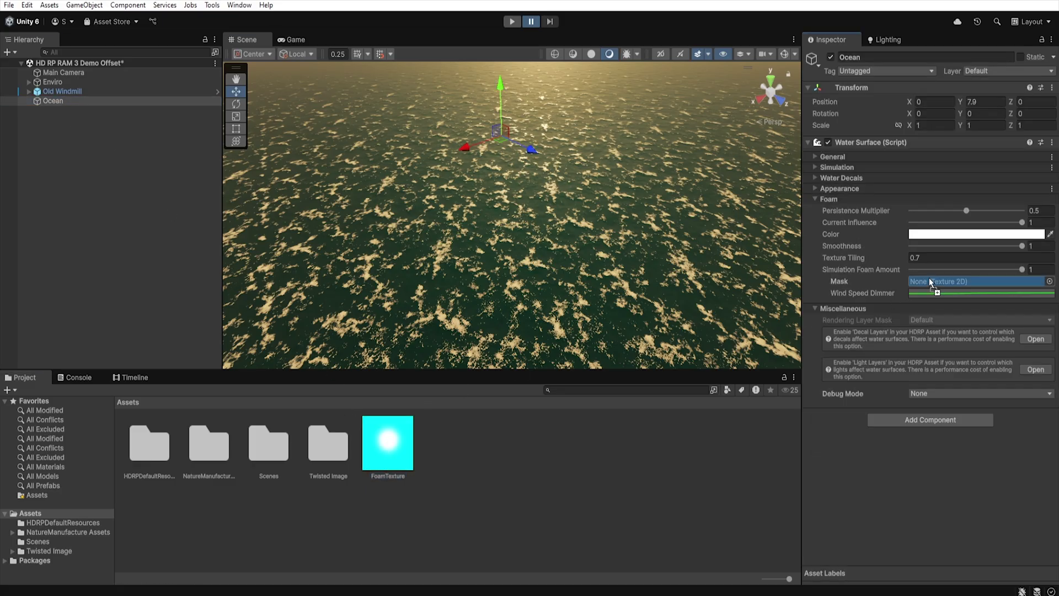
drag(929, 277, 929, 277)
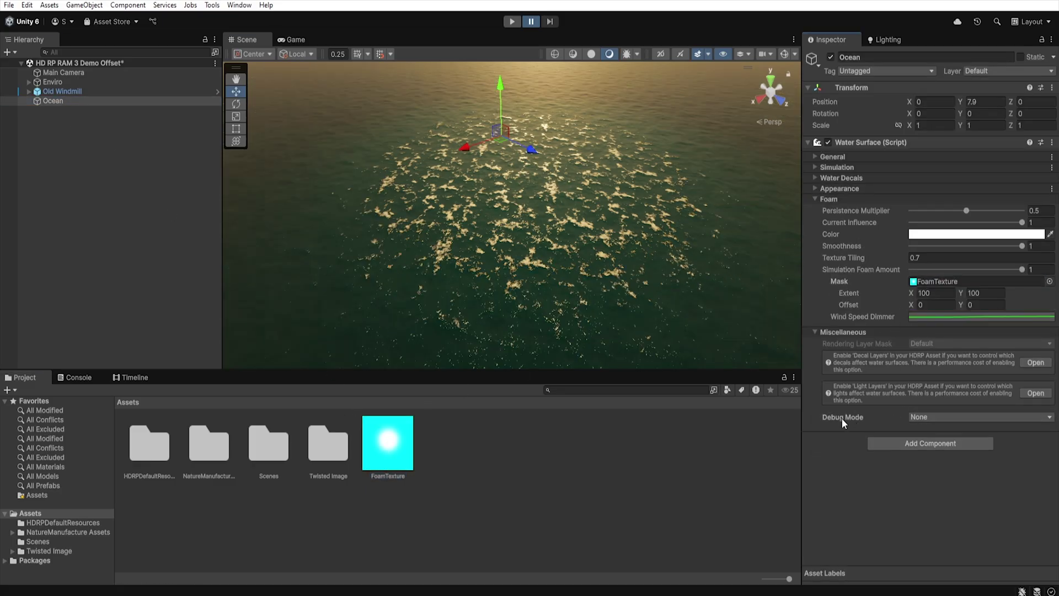
Show the Ocean in Foam debug mode and adjust the mask's Extent X to 99.27 and Offset X to 2.3
click(945, 417)
click(952, 499)
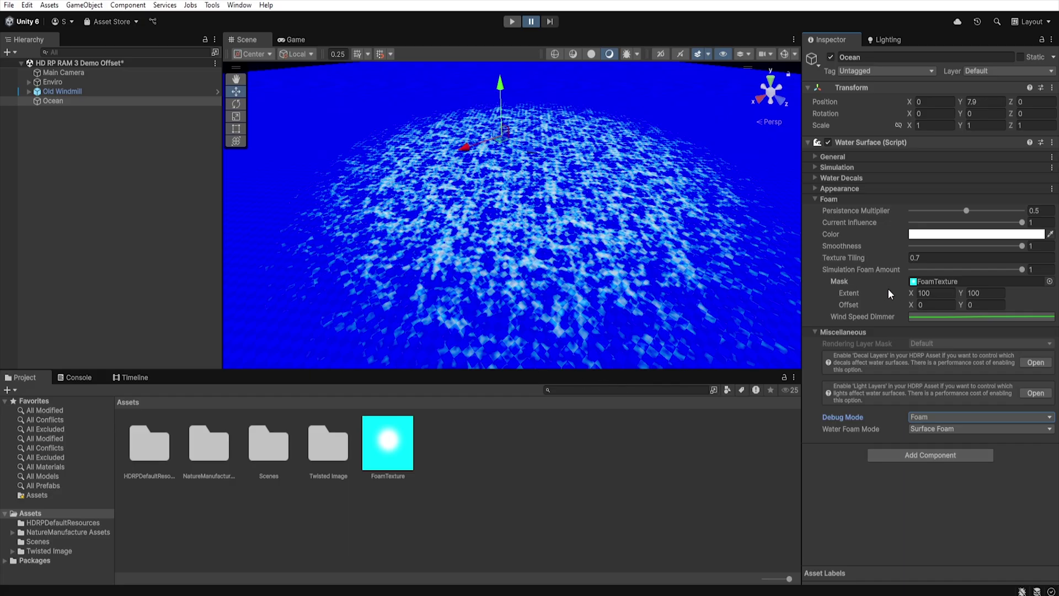
mouse_move(914, 293)
mouse_down()
mouse_move(973, 313)
mouse_move(905, 299)
mouse_move(998, 304)
mouse_move(916, 308)
mouse_up()
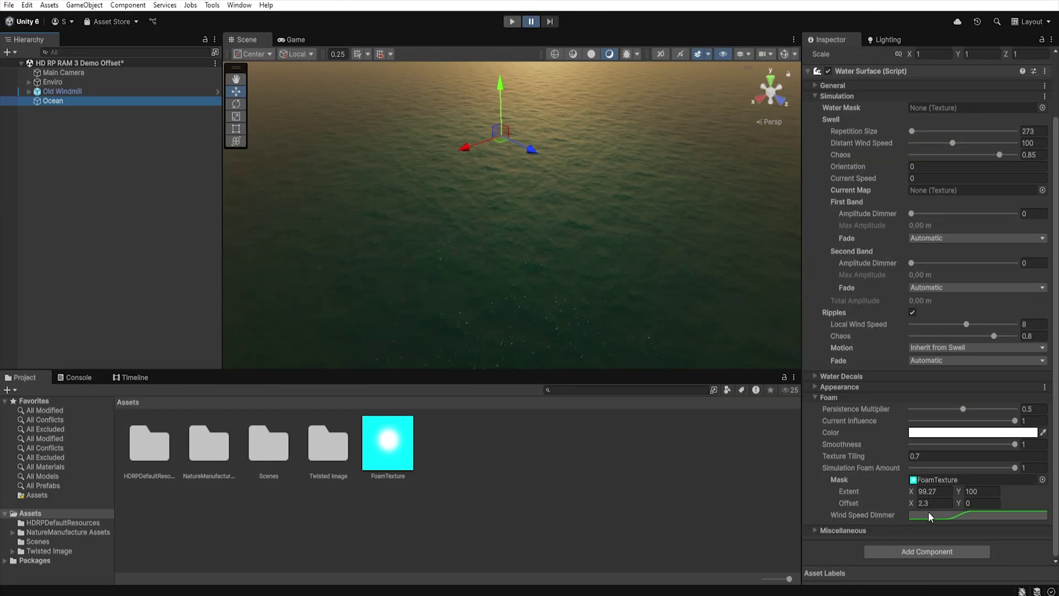
Invert the foam's Wind Speed Dimmer curve by raising its low-wind keys to 1 and lowering its high-wind keys to 0
click(960, 515)
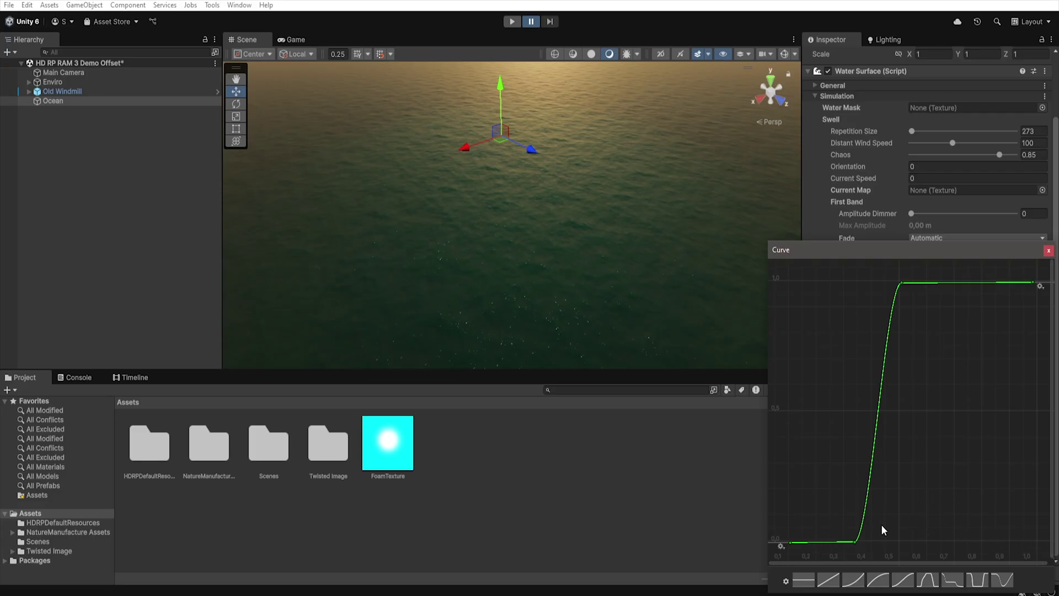
drag(879, 526, 804, 283)
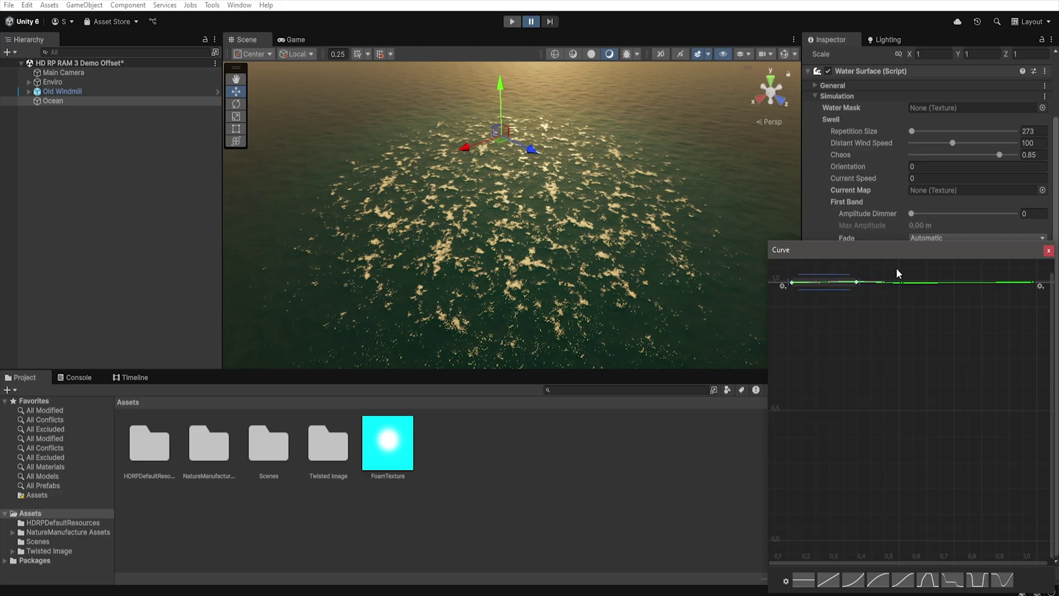
drag(895, 269, 1042, 301)
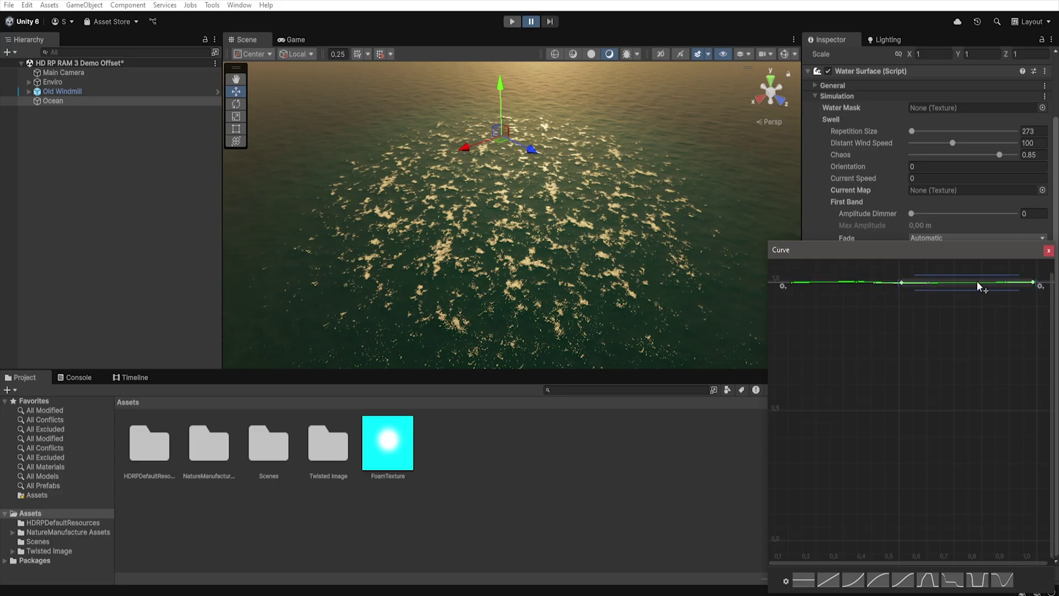
drag(978, 284, 977, 542)
Lower the swell's Distant Wind Speed to 0 and raise it slightly to test the dimmer curve
drag(954, 143, 912, 142)
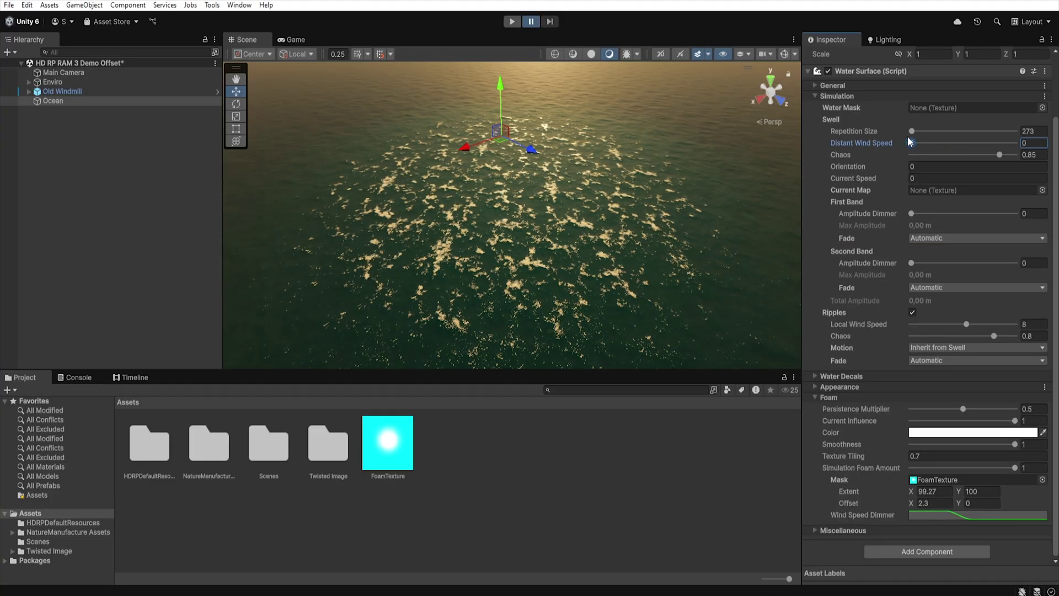
mouse_move(910, 141)
mouse_down()
mouse_move(1009, 143)
mouse_move(912, 146)
mouse_move(929, 146)
mouse_up()
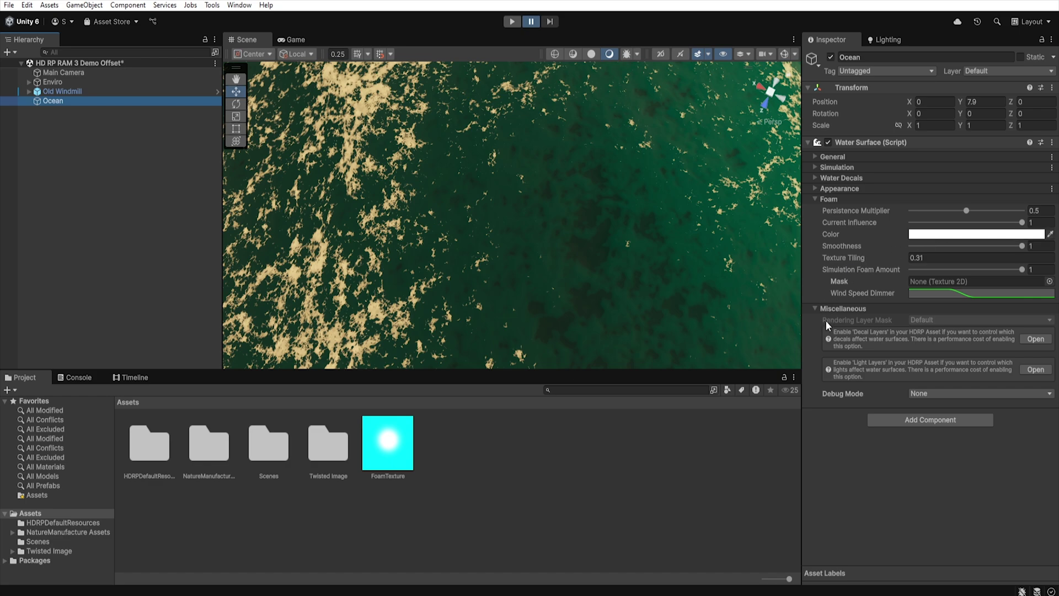
Set the Ocean's Debug Mode to Foam to inspect the surface foam
click(951, 393)
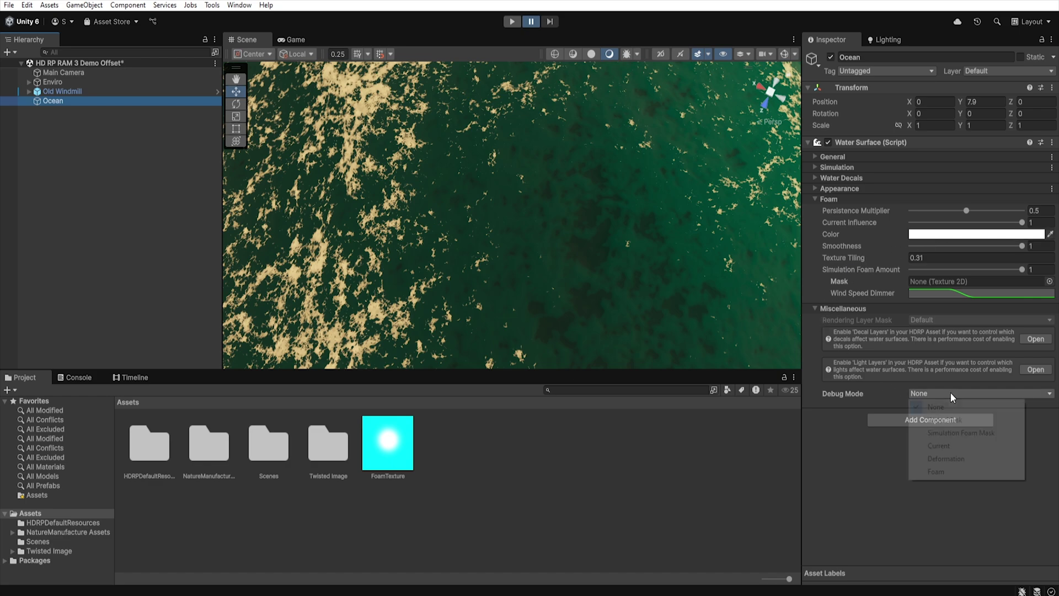
click(959, 473)
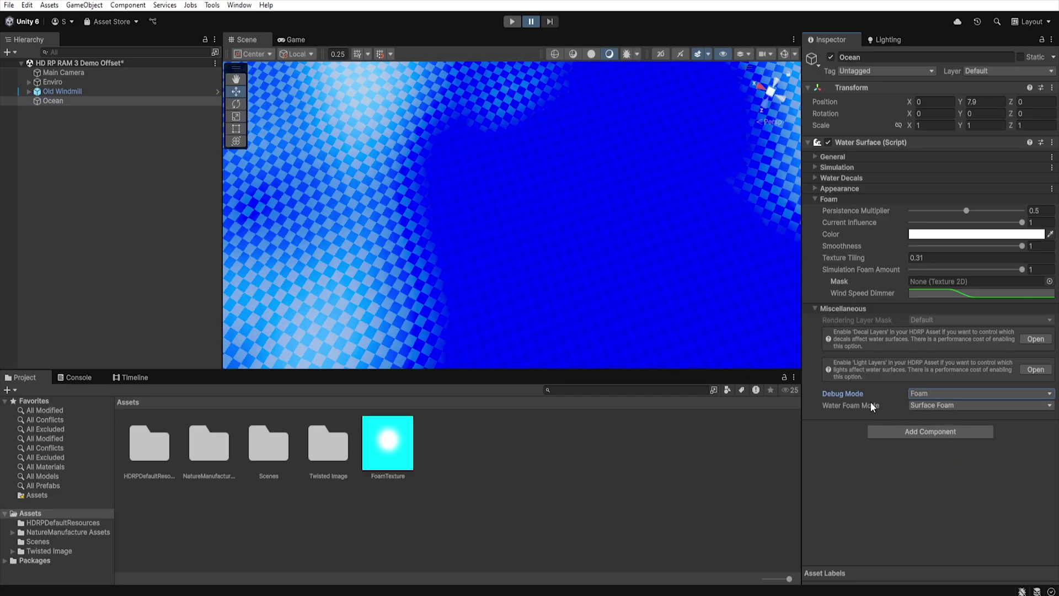
Set the Ocean's Debug Mode to None
click(919, 393)
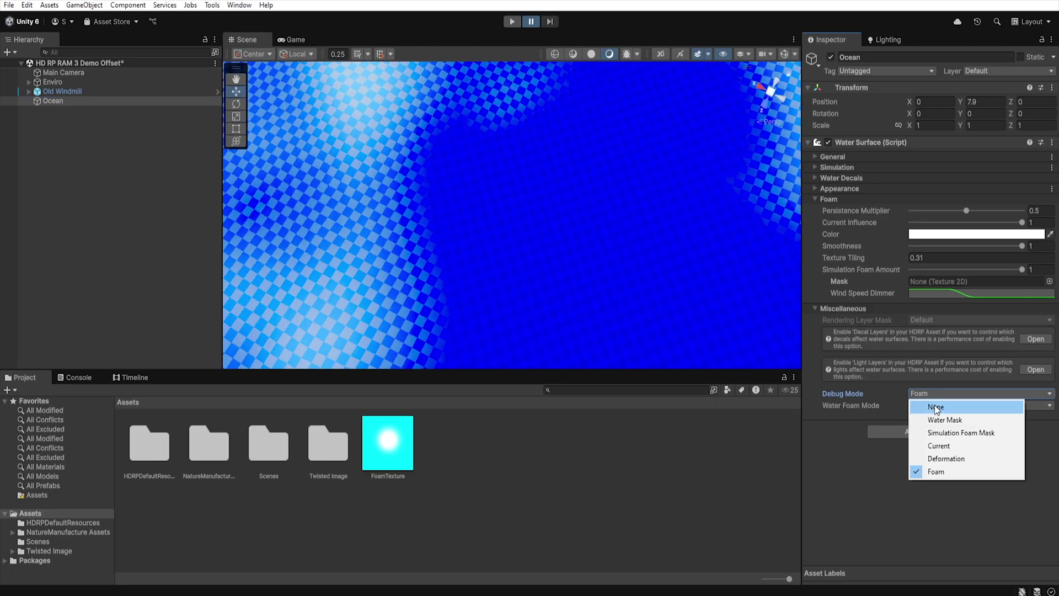
click(927, 407)
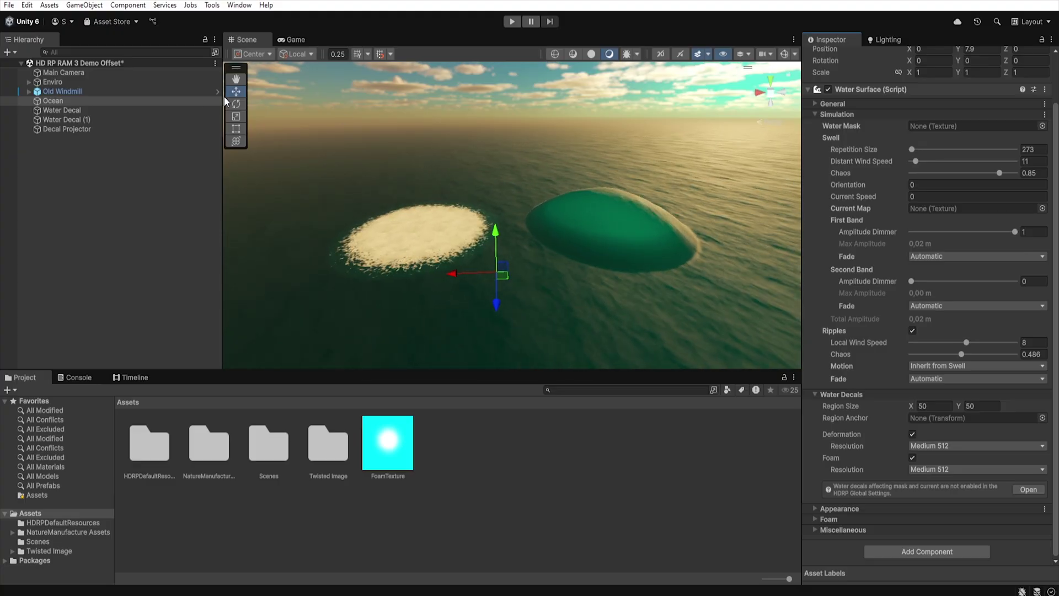
Move the Water Decal (1) object along the X axis to about -8.19
click(92, 129)
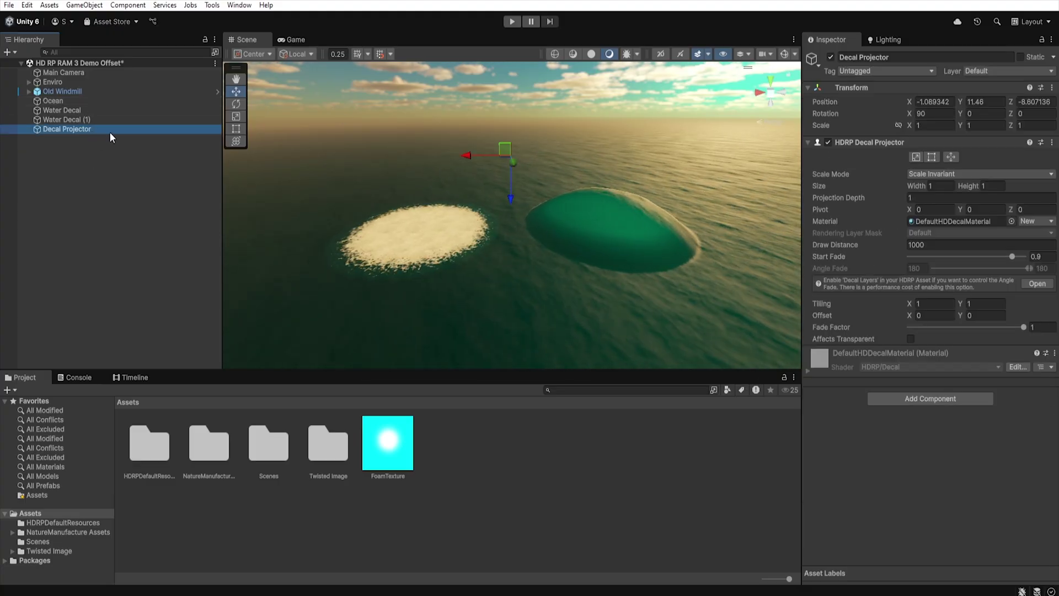
click(90, 120)
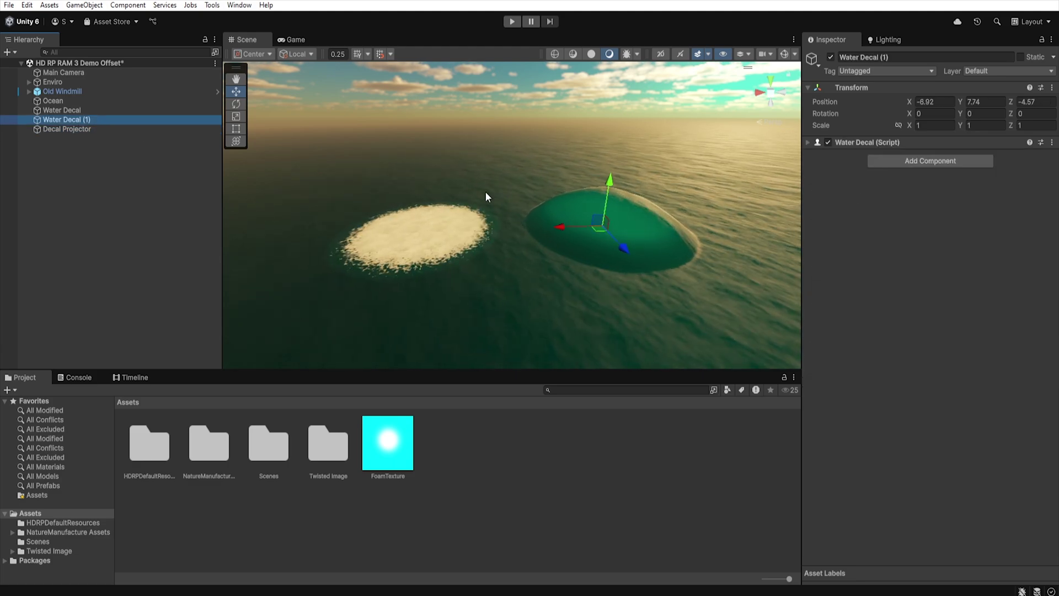
mouse_move(561, 227)
mouse_down()
mouse_move(618, 227)
mouse_move(486, 229)
mouse_move(563, 227)
mouse_move(549, 227)
mouse_up()
Assign the Ocean's transform as the Region Anchor in its Water Decals settings
click(124, 102)
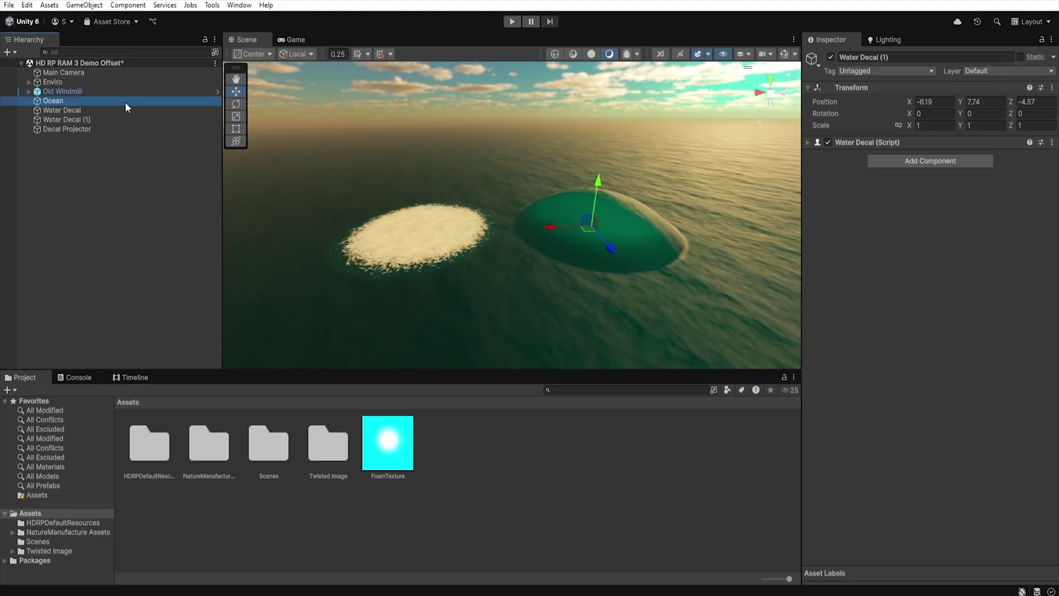
scroll(874, 345, down, 2)
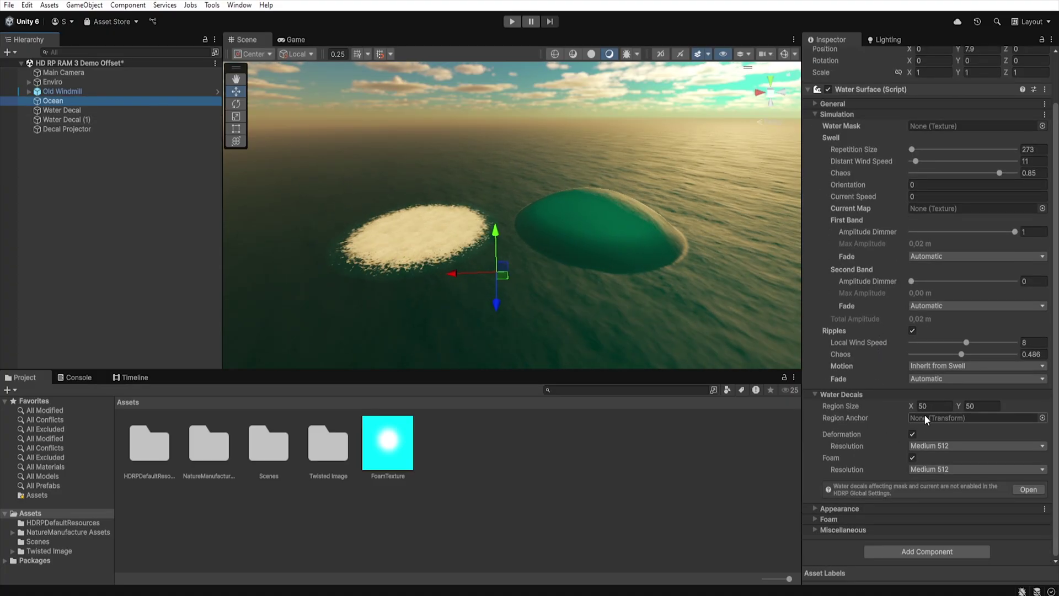
click(910, 405)
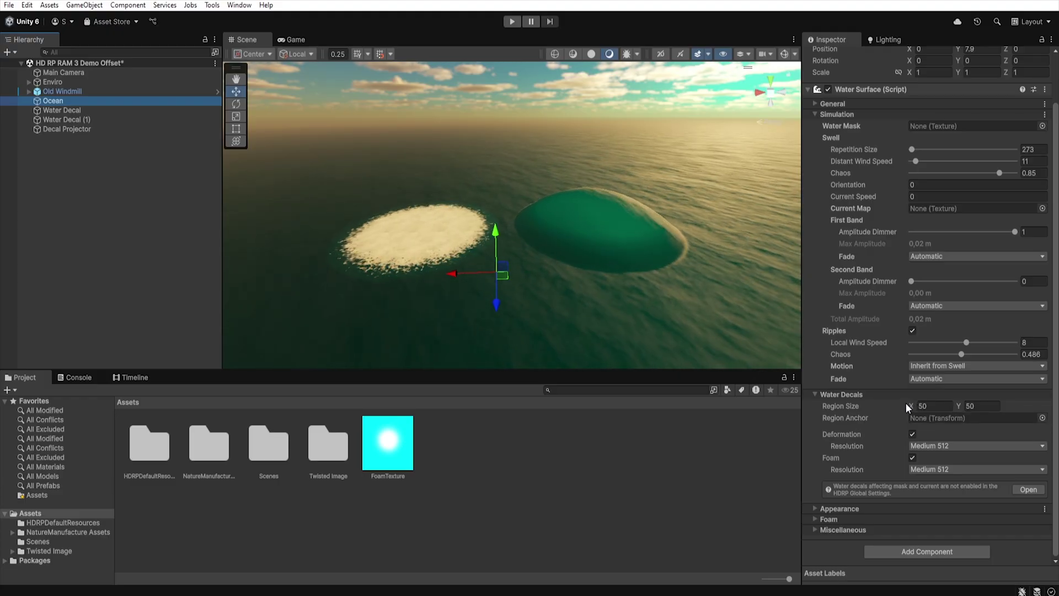
right_drag(587, 280, 587, 276)
key(w)
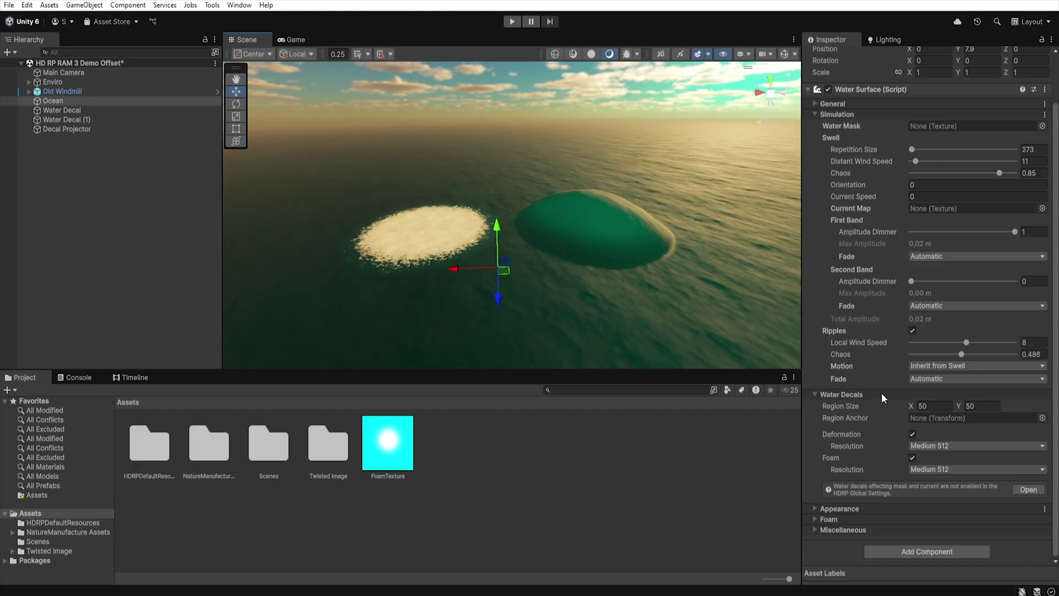
drag(66, 102, 922, 415)
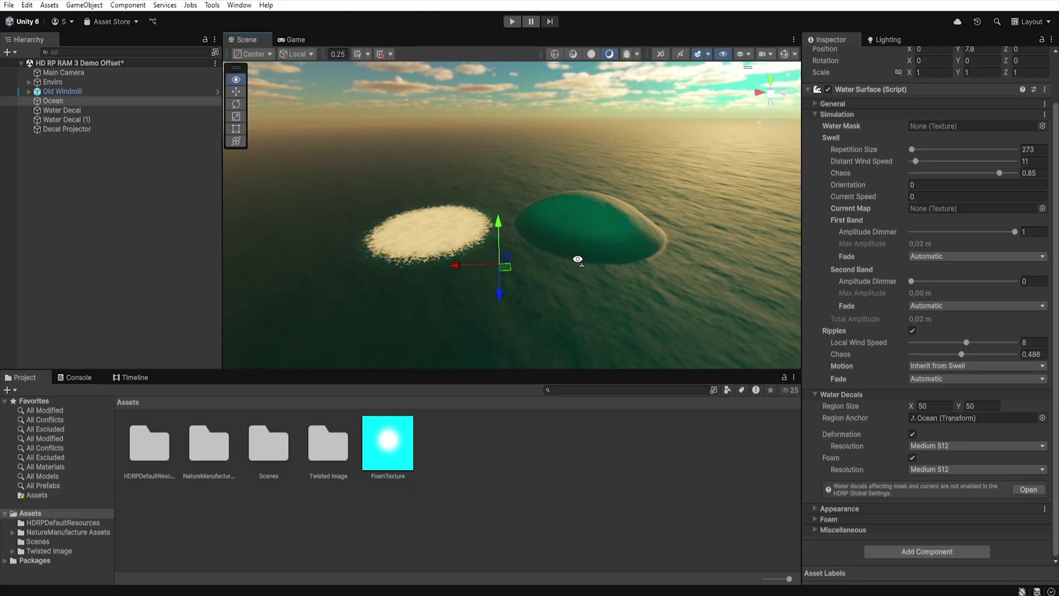
Clear the Region Anchor in the Ocean's Water Decals settings and bring both decals back into view
right_drag(578, 259, 577, 259)
key(s)
click(947, 418)
key(Delete)
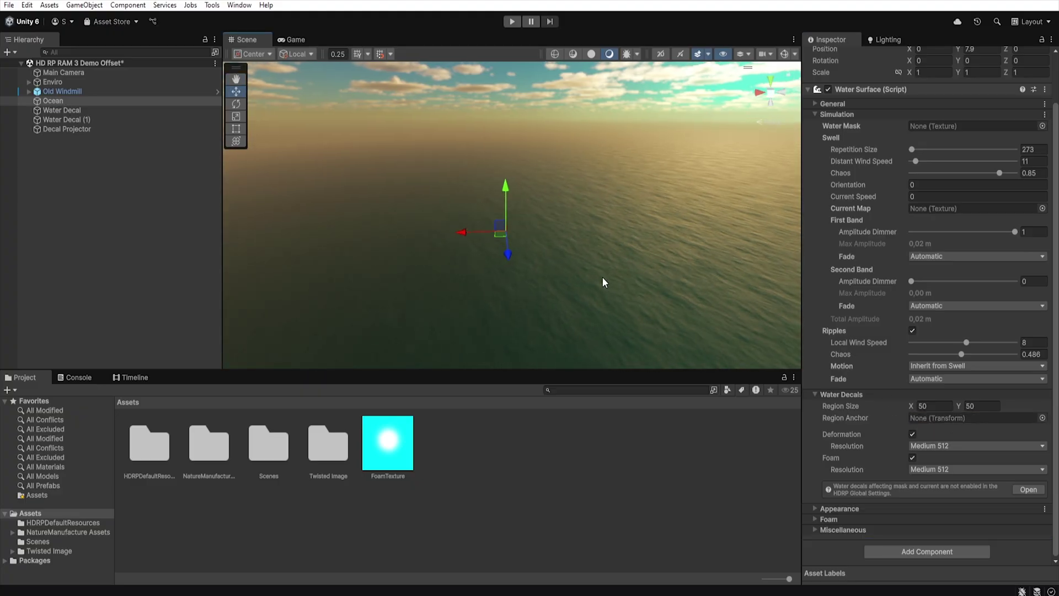
right_drag(603, 279, 600, 270)
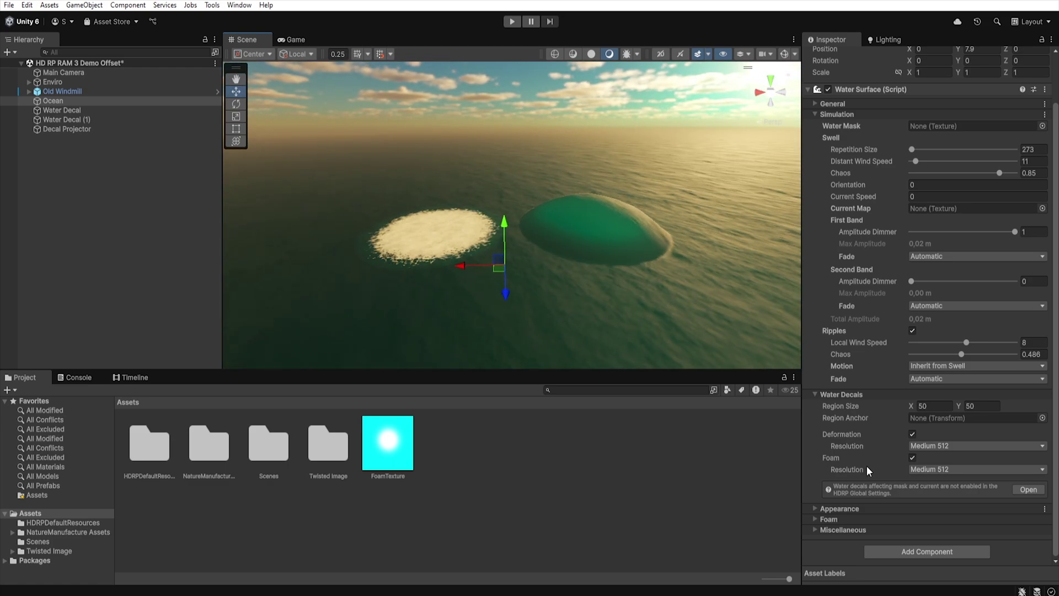
Turn Deformation off and back on in the Ocean's Water Decals settings, and do the same for Foam
click(912, 434)
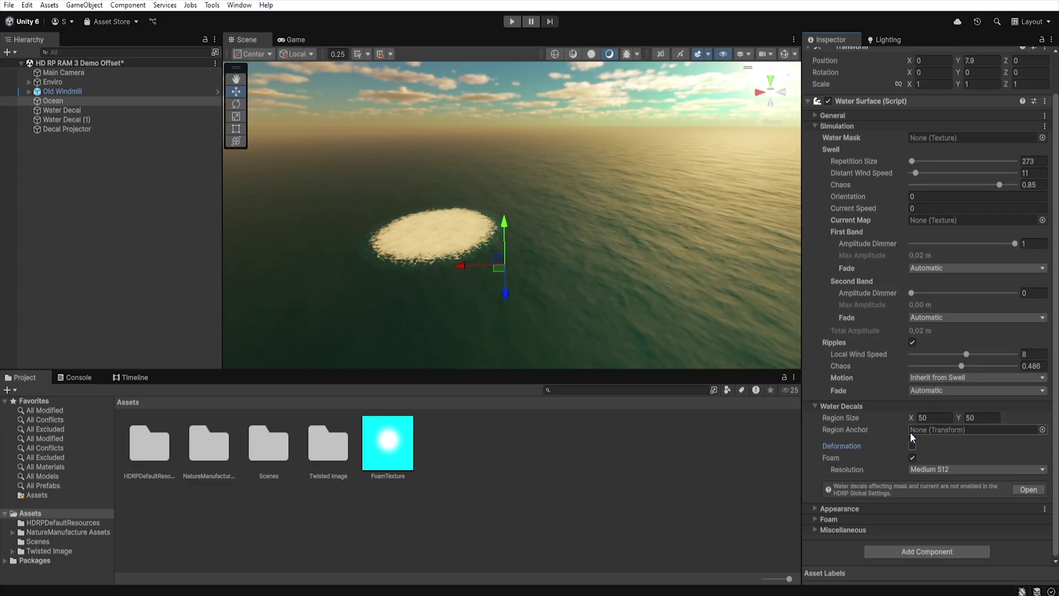
click(911, 446)
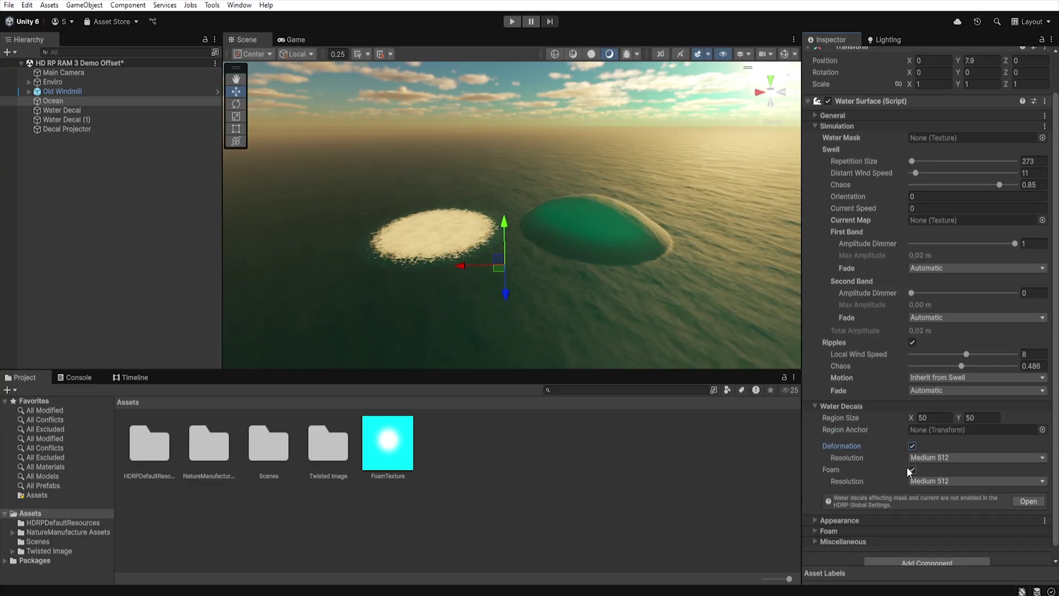
click(912, 470)
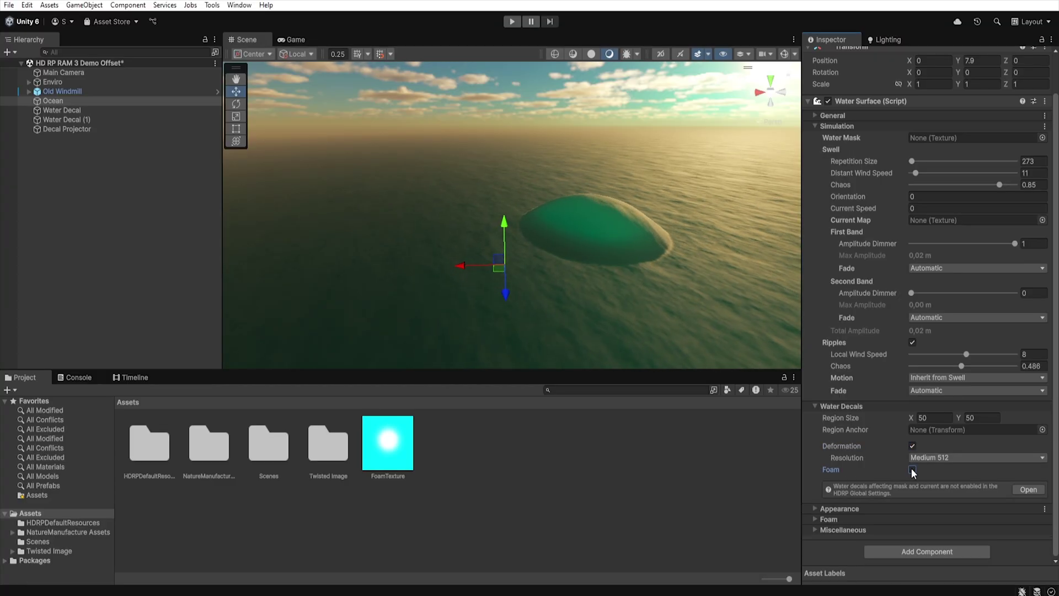
click(912, 469)
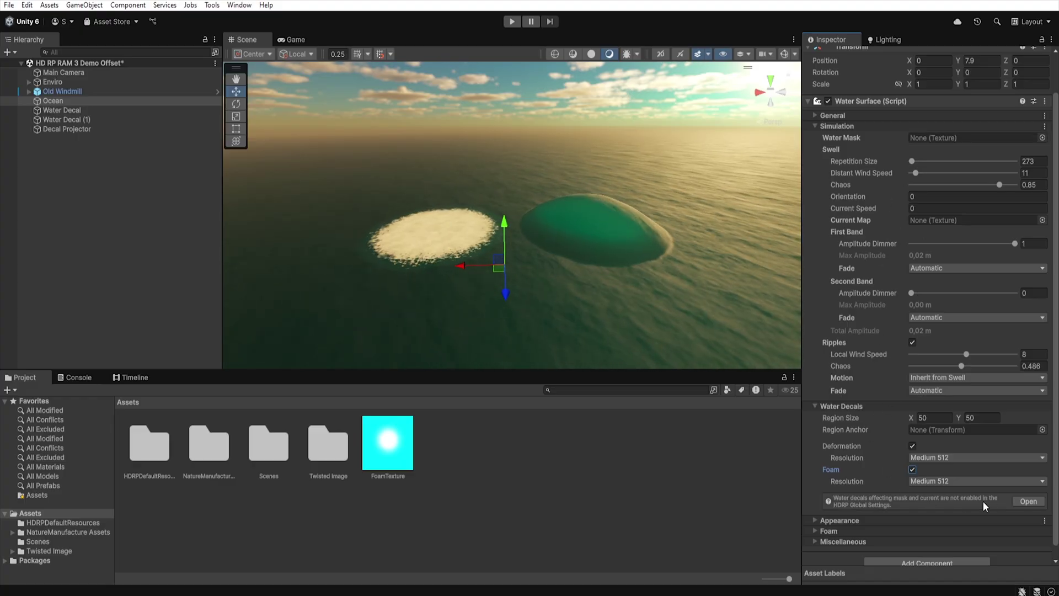
Enable mask and current water decals for the Water System in the project's Graphics settings
click(1024, 501)
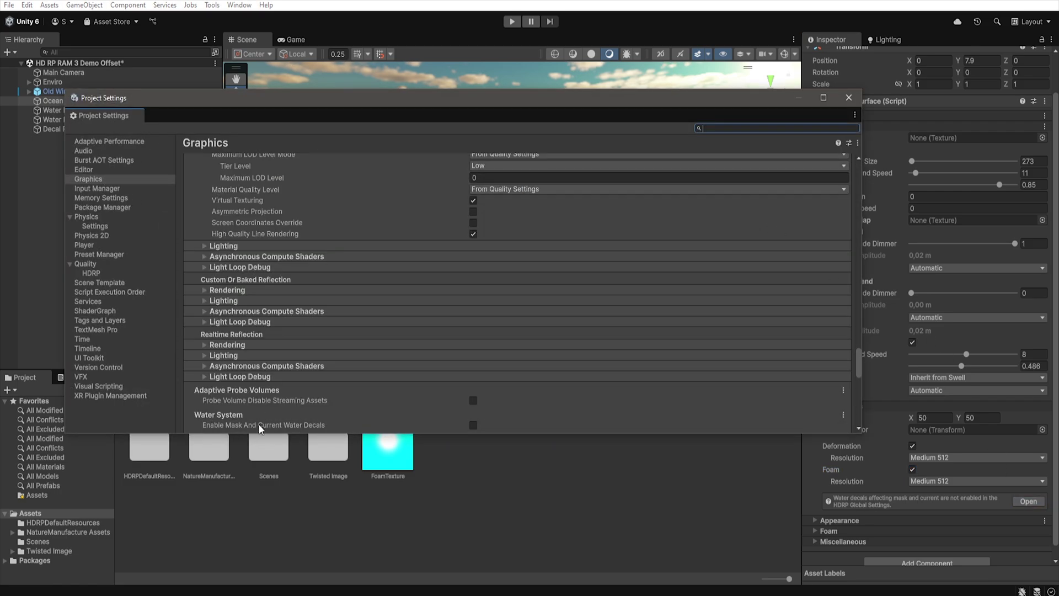
click(473, 426)
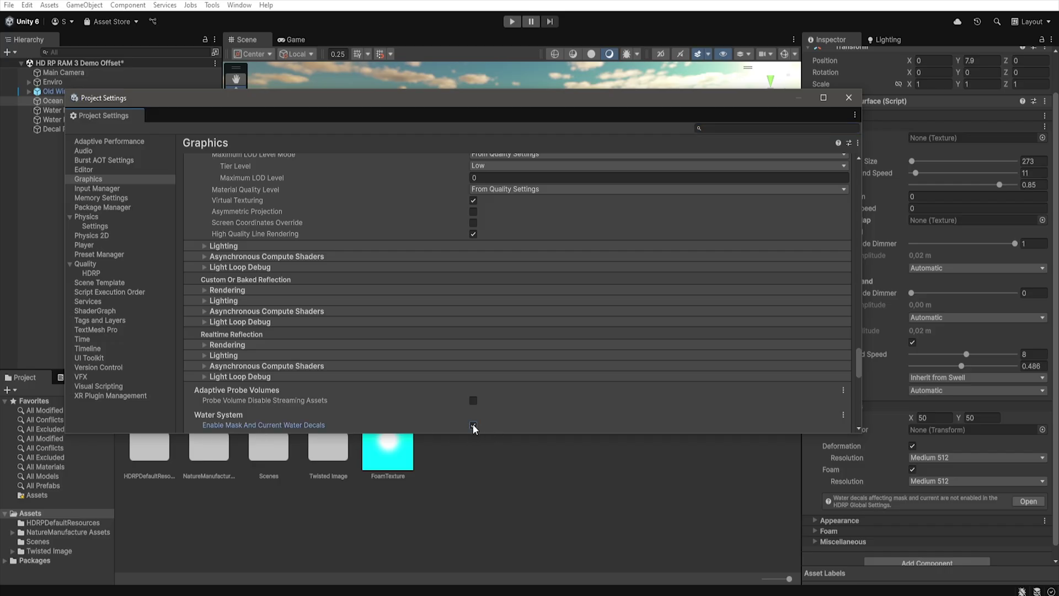
click(849, 99)
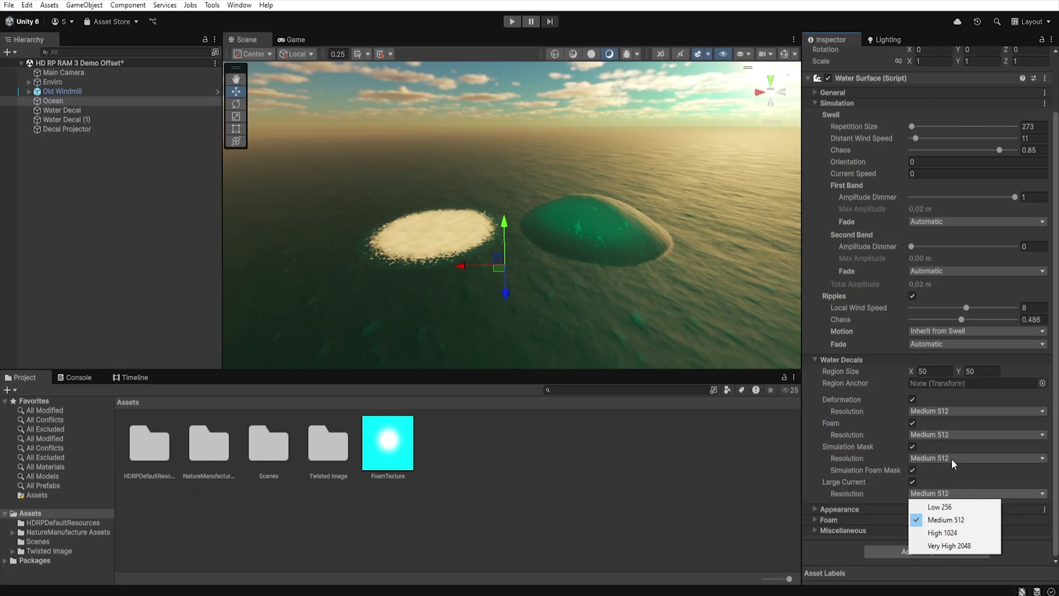
click(867, 462)
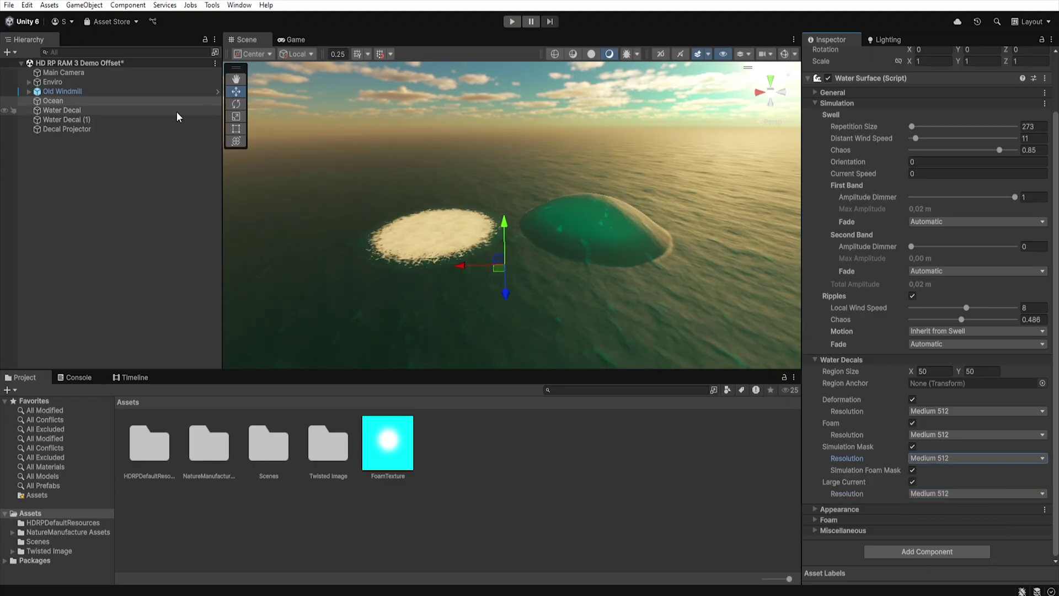
click(65, 109)
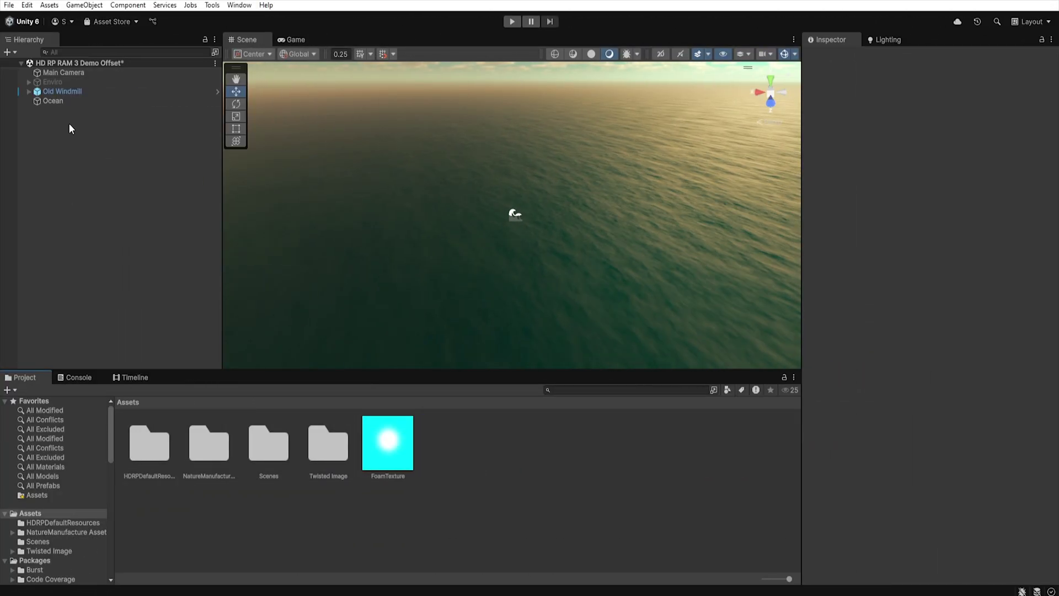
Add a new Water Decal to the scene, keeping its default name
right_click(69, 125)
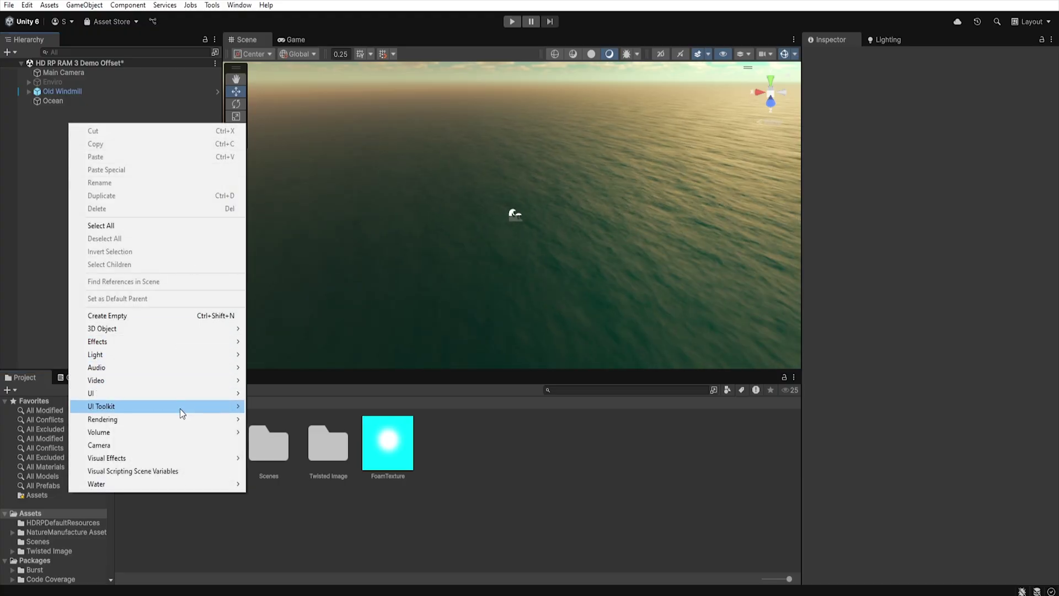
click(279, 497)
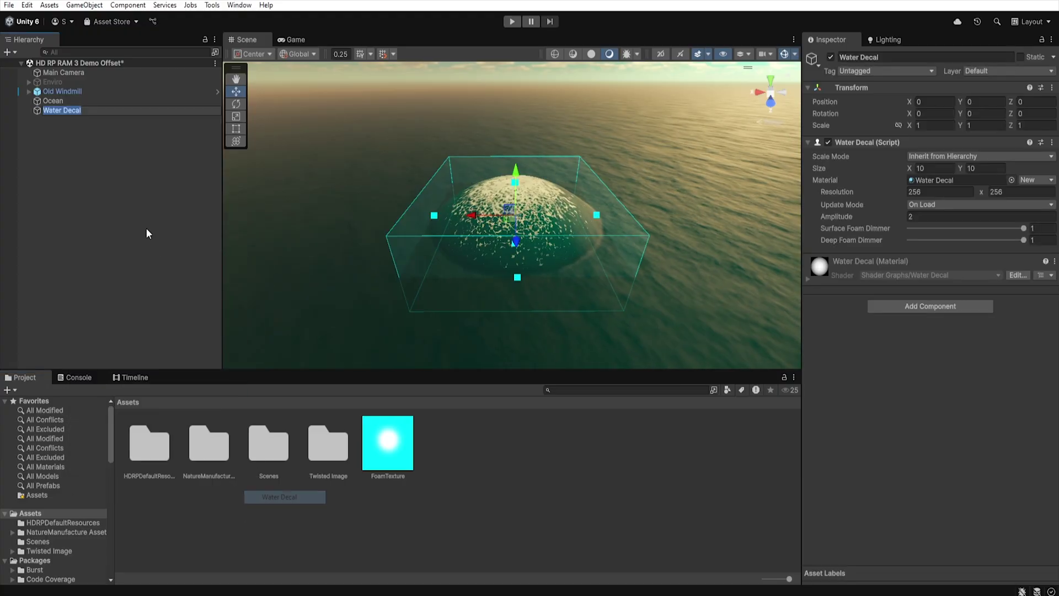
click(137, 216)
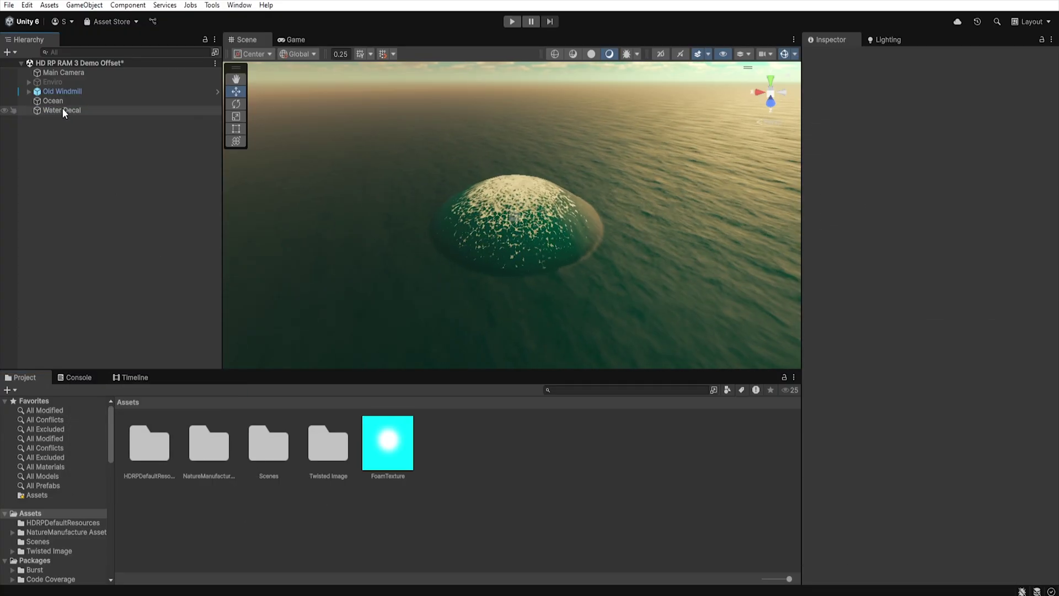
Widen the Water Decal to about 10.19 in Scale Invariant mode and return its Scale Mode to Inherit from Hierarchy
click(66, 111)
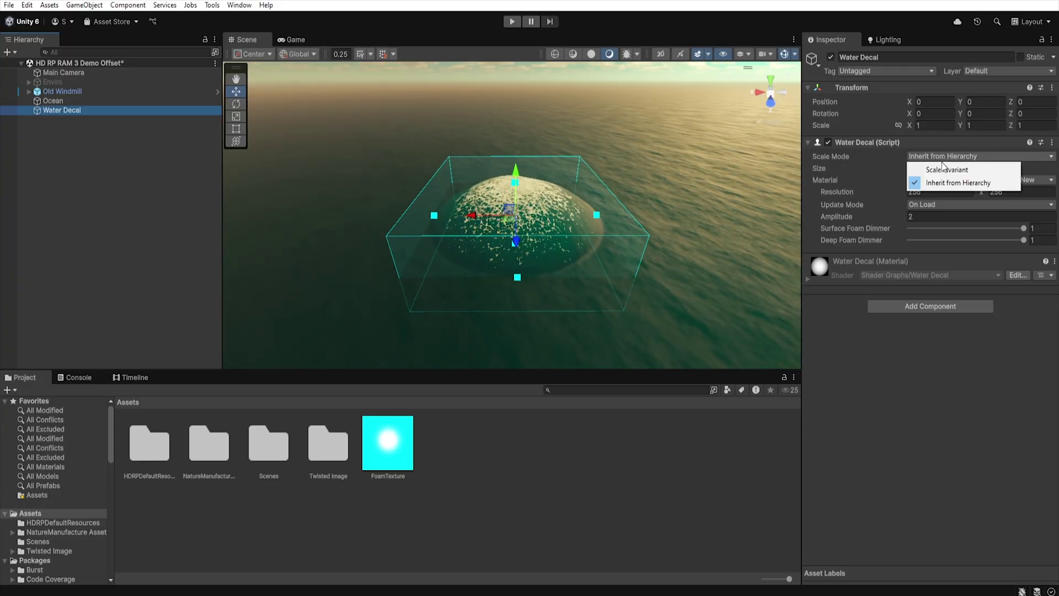
click(944, 170)
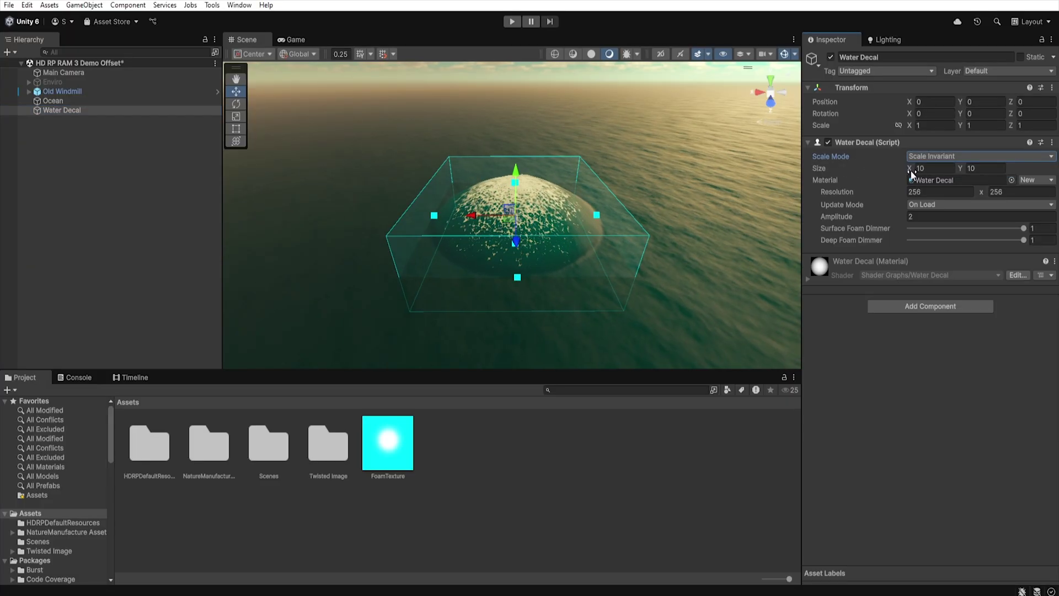
mouse_move(909, 168)
mouse_down()
mouse_move(834, 180)
mouse_move(975, 167)
mouse_move(908, 169)
mouse_up()
mouse_move(598, 216)
mouse_down()
mouse_move(655, 213)
mouse_move(600, 216)
mouse_up()
click(932, 157)
click(936, 184)
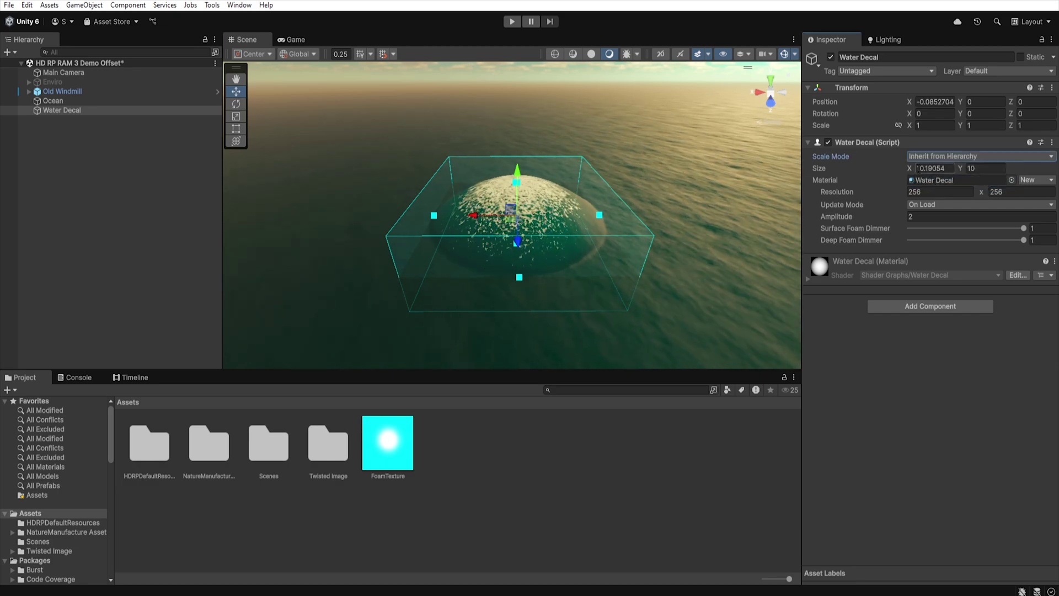
Test the Water Decal with Scale X at -2.03 and a Resolution width of 2, restoring them to 1 and 256
mouse_move(908, 128)
mouse_down()
mouse_move(873, 127)
mouse_move(913, 127)
mouse_move(887, 127)
mouse_up()
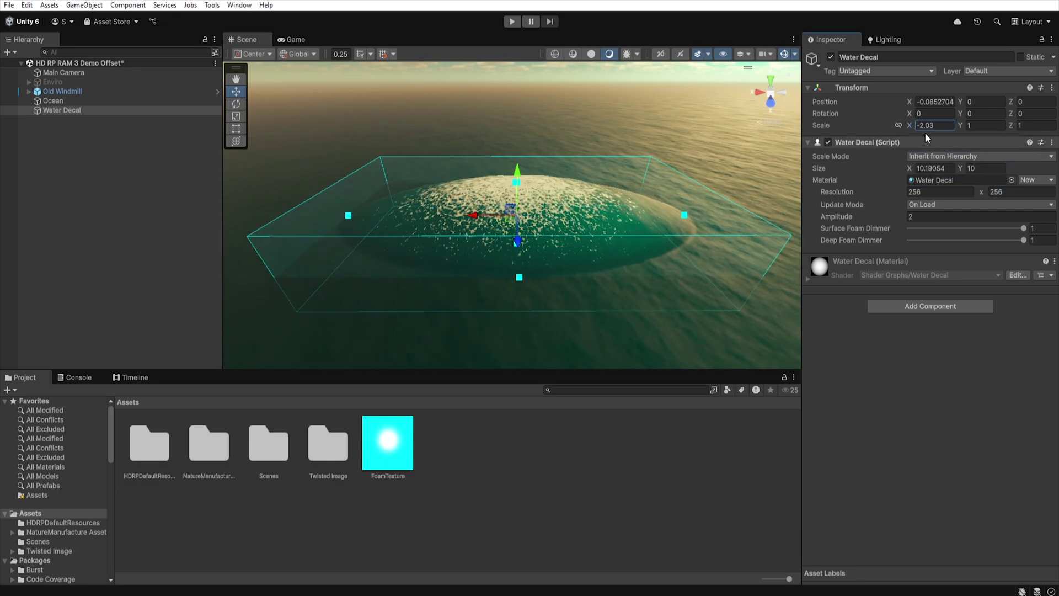
text(1)
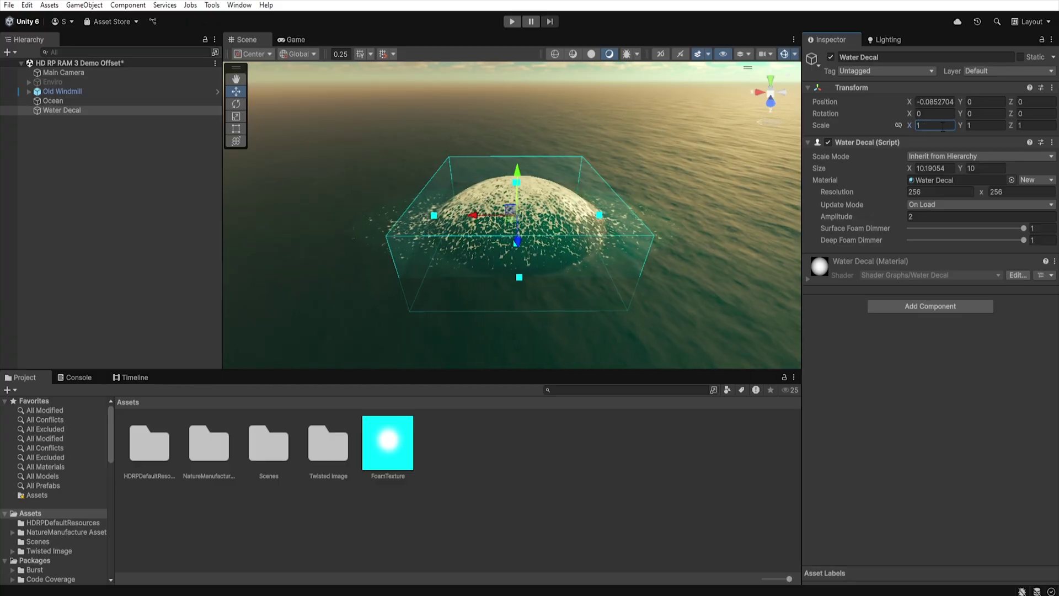
click(938, 192)
click(1013, 192)
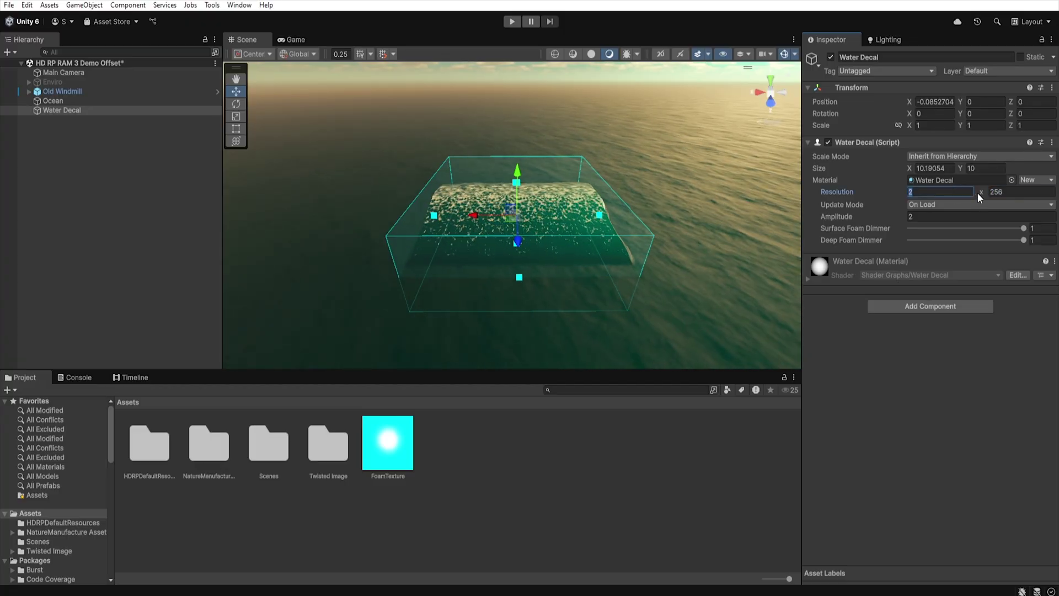
text(256)
Check the Water Decal's Update Mode options and vary its Amplitude, returning it to 2
click(952, 205)
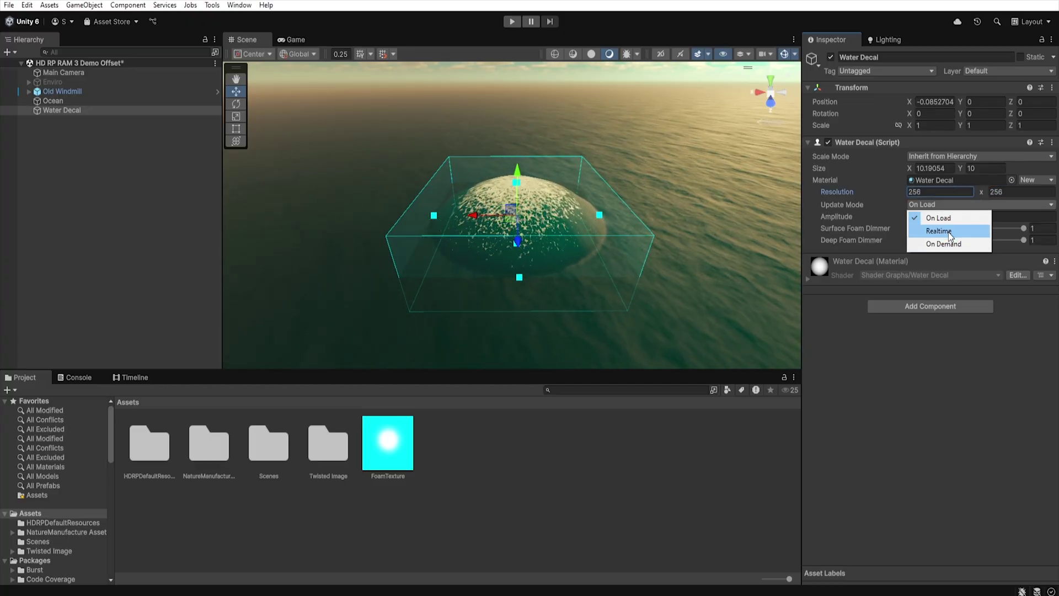
click(858, 203)
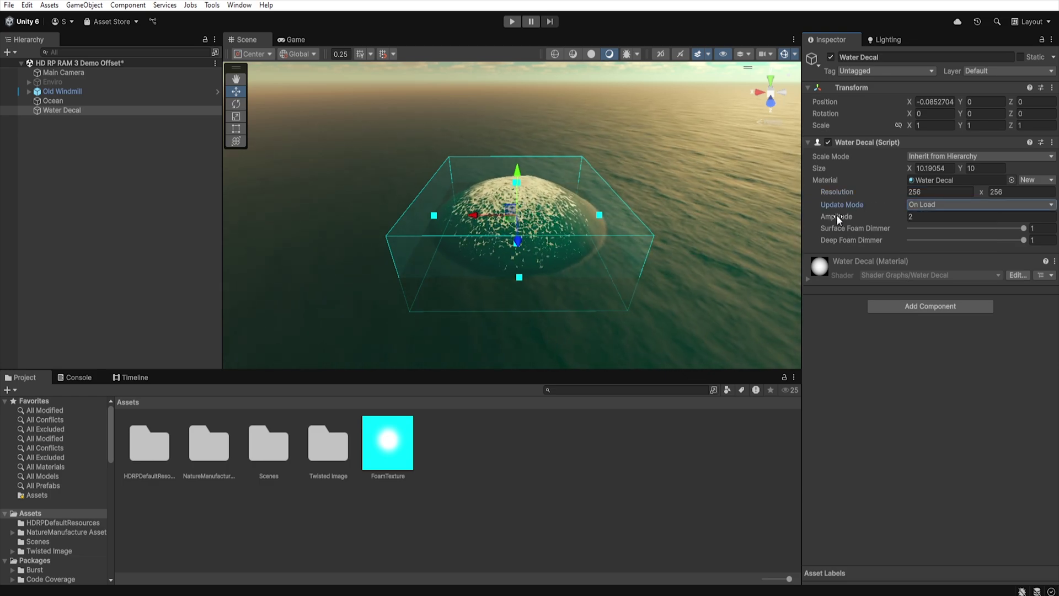
drag(838, 215, 954, 232)
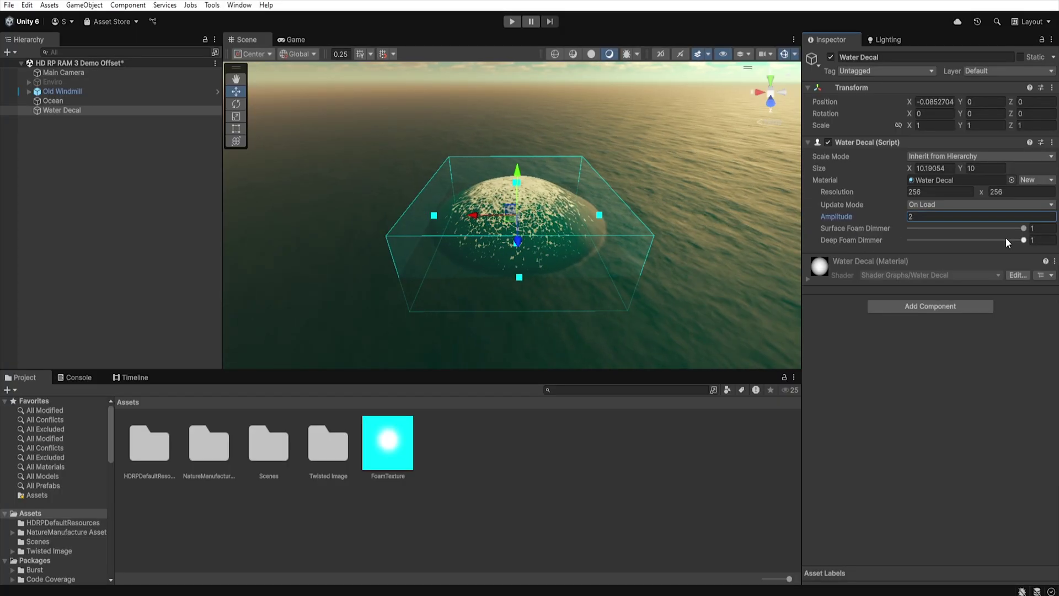
Lower both the Surface Foam Dimmer and the Deep Foam Dimmer of the Water Decal to 0
drag(1026, 231, 849, 229)
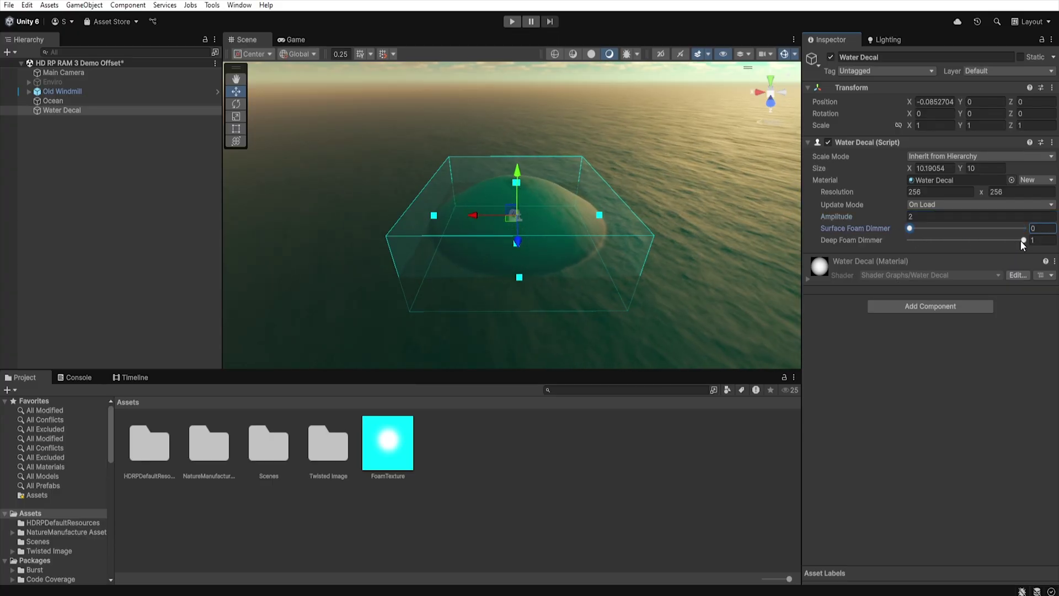
drag(1024, 240, 820, 238)
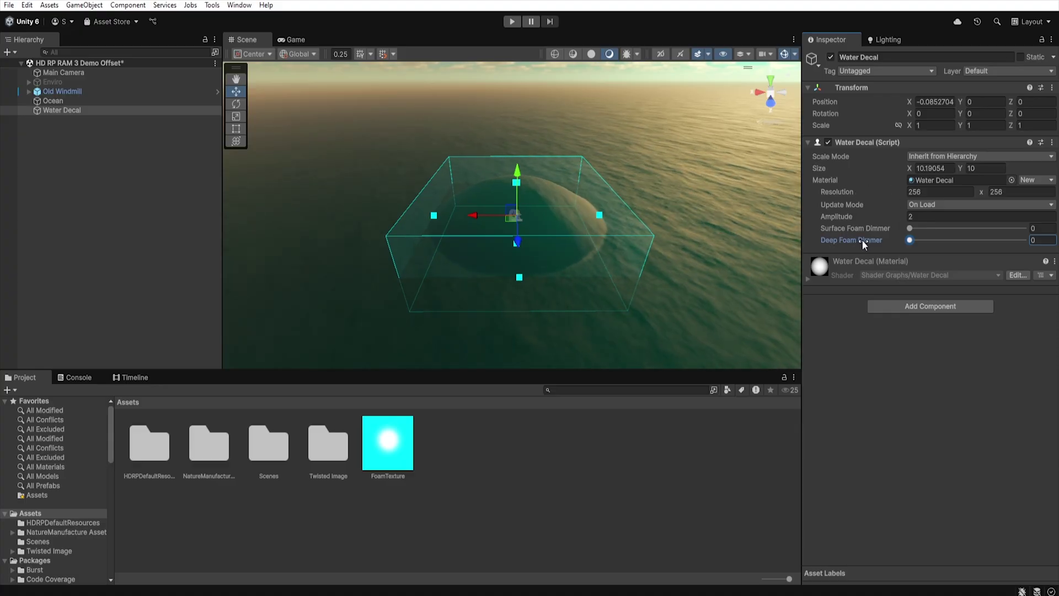
Locate the Water Decal material in the project assets and select its shader graph to examine it
click(931, 180)
click(215, 520)
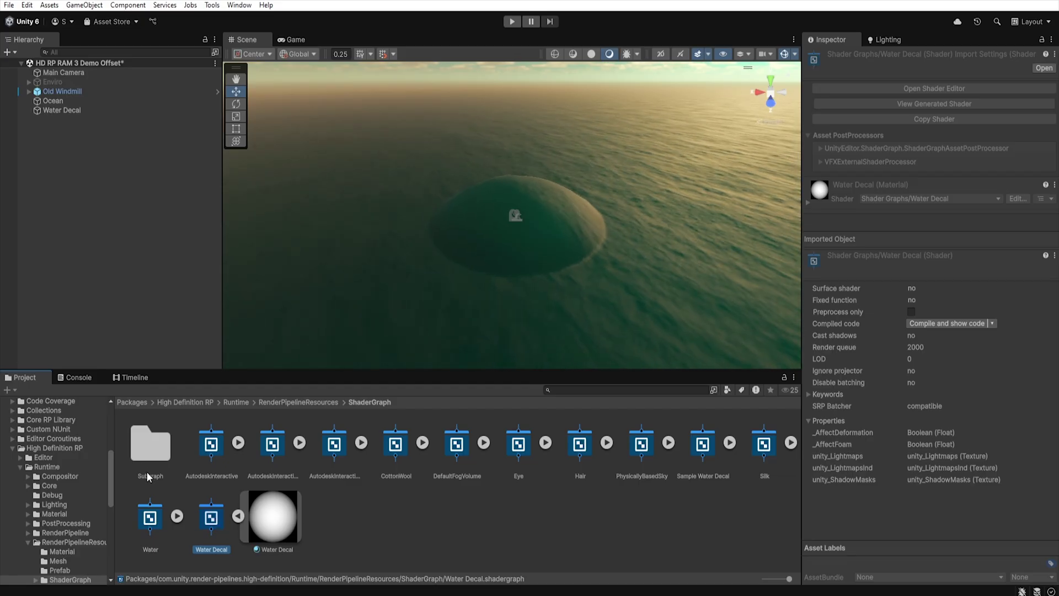
Paste the copied Water Decal shader graph into the project's main Assets folder and name it MyWater
scroll(55, 470, up, 5)
click(31, 512)
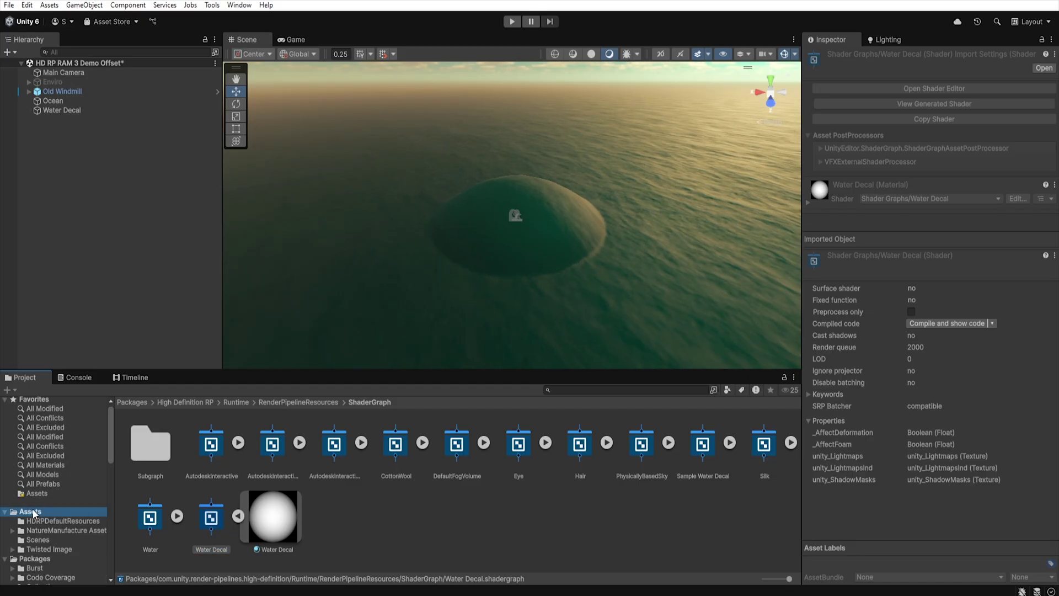
key(ctrl+v)
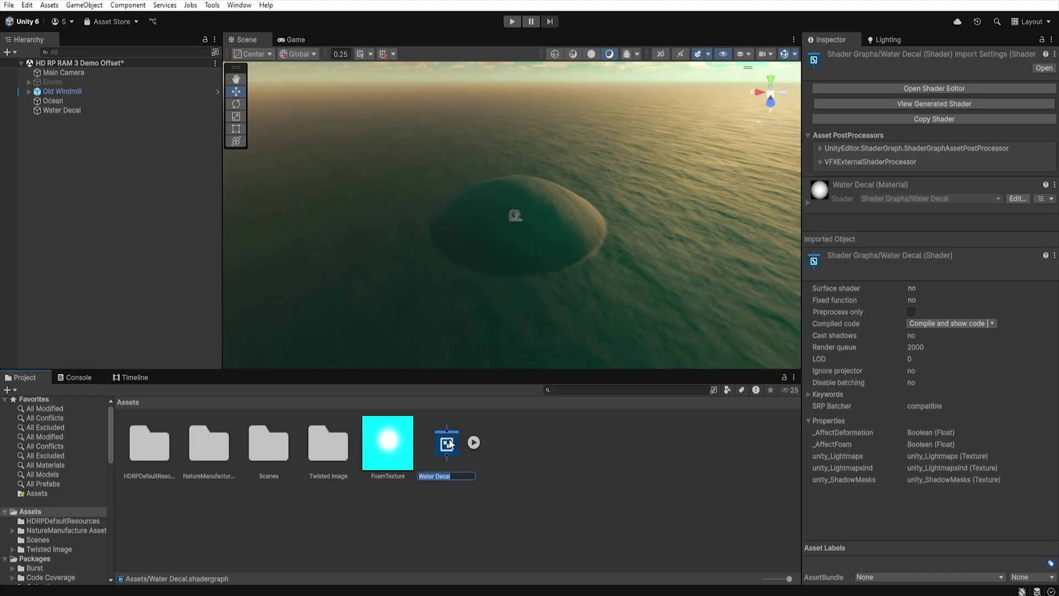
text(MyWater)
key(Return)
Open the MyWater shader graph and enable Affect Simulation Mask and Affect Large Current in its HDRP graph settings
double_click(447, 443)
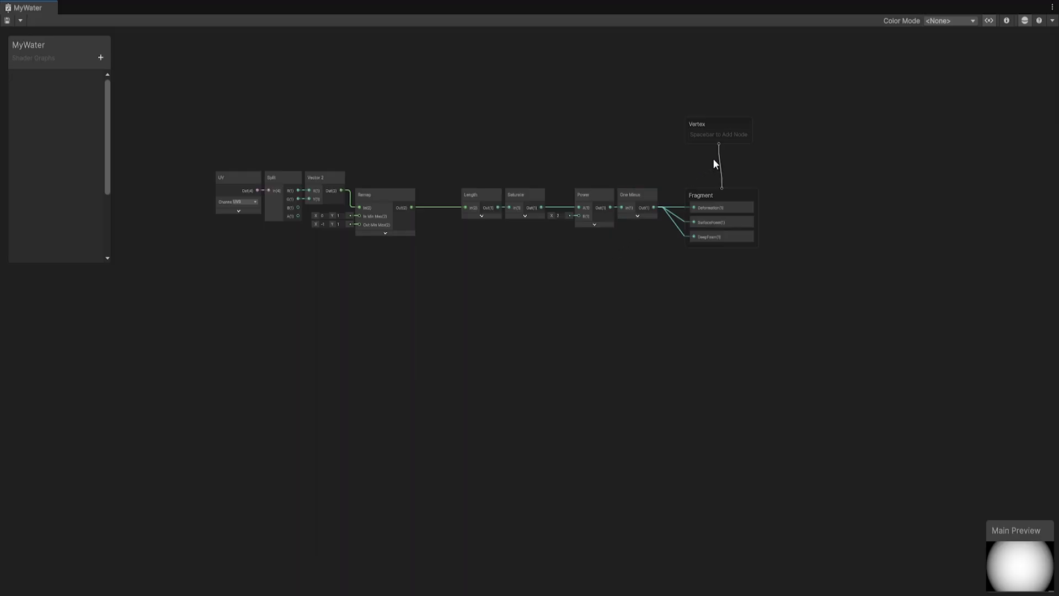
click(1008, 21)
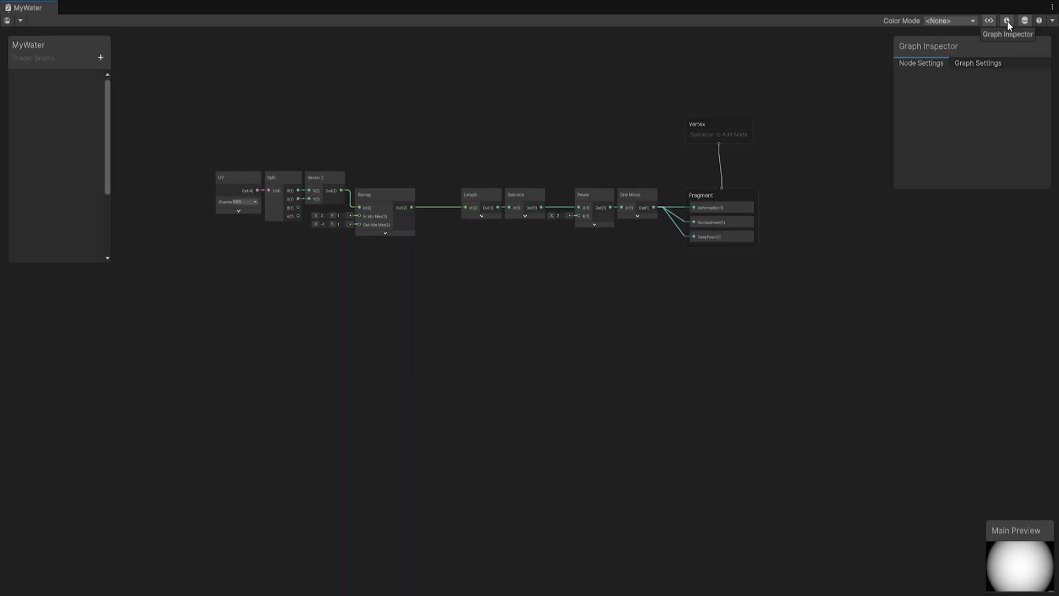
click(979, 63)
scroll(977, 99, down, 2)
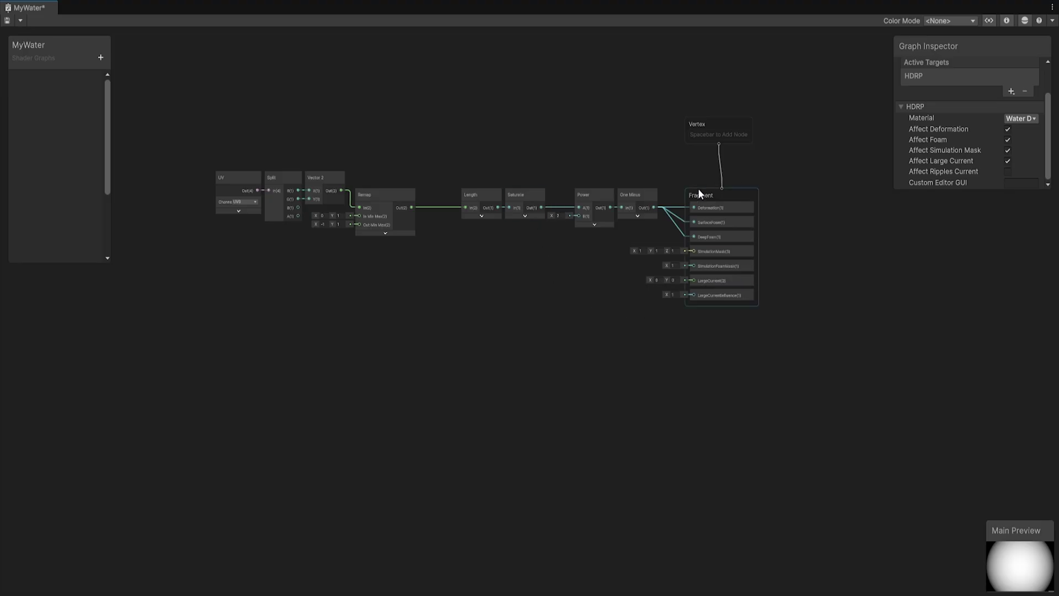
Add two Sample Texture 2D nodes, one above the other, below the existing node chain and collapse their previews
right_click(439, 328)
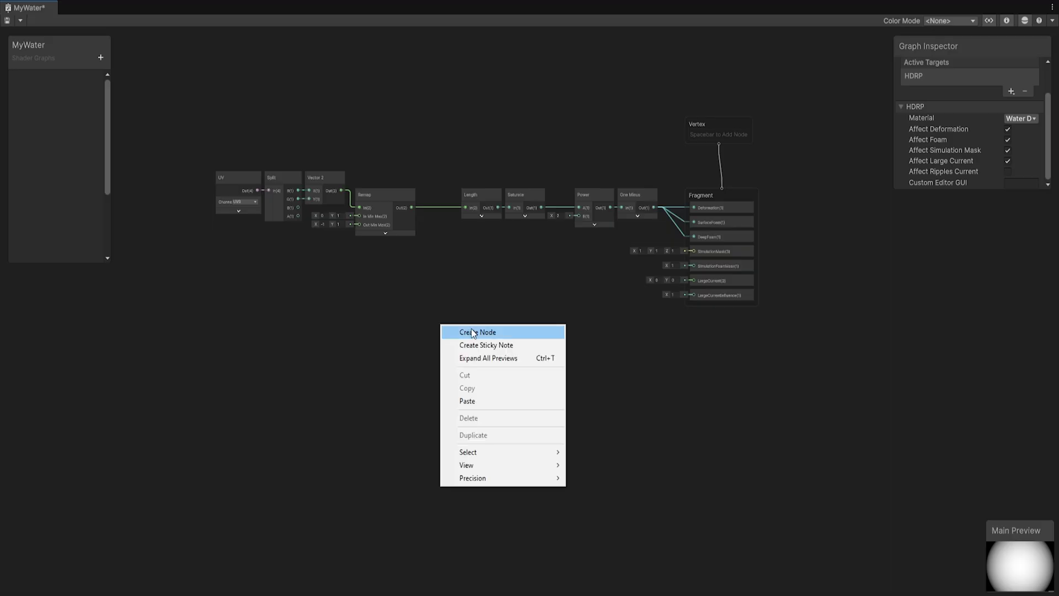
click(491, 334)
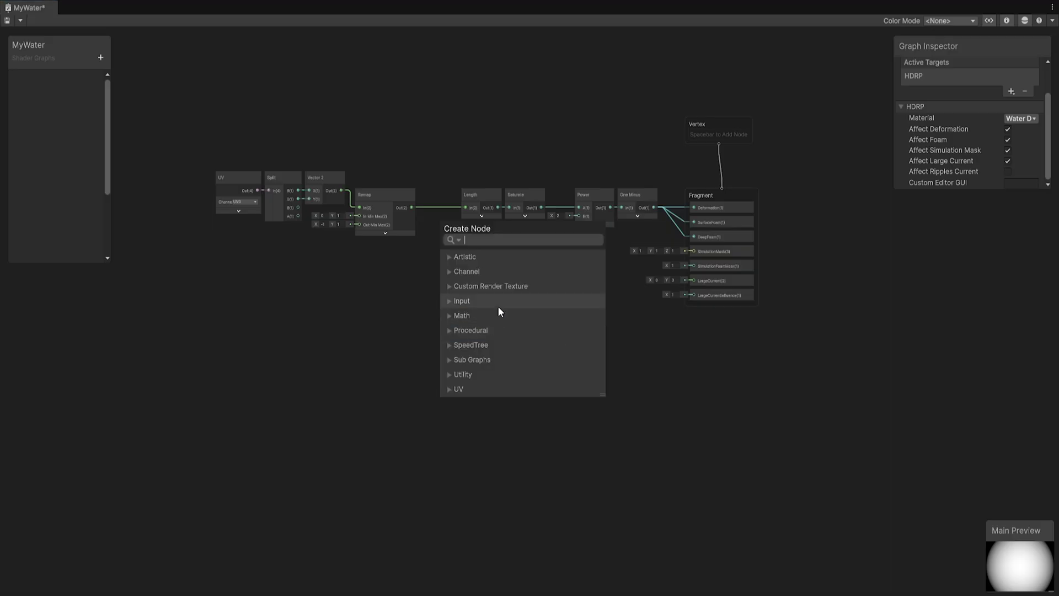
text(sample)
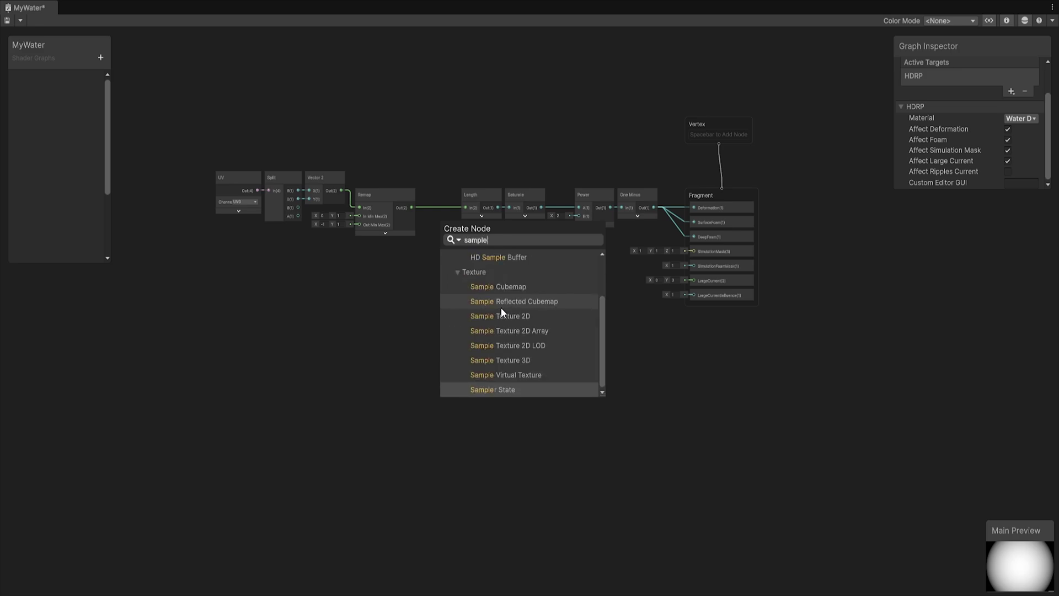
click(517, 319)
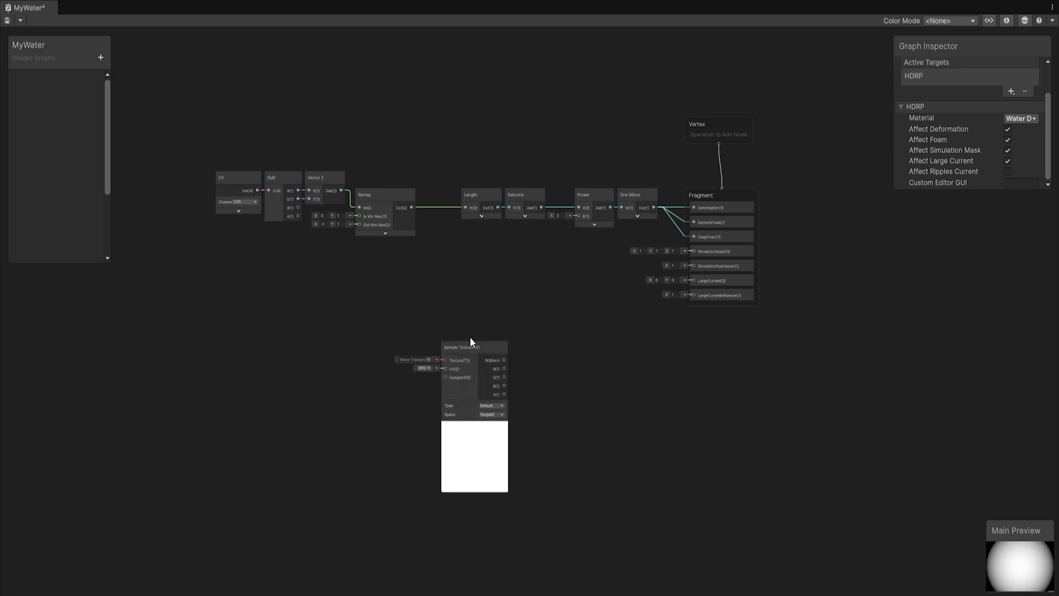
drag(470, 342, 461, 456)
key(ctrl+d)
click(468, 373)
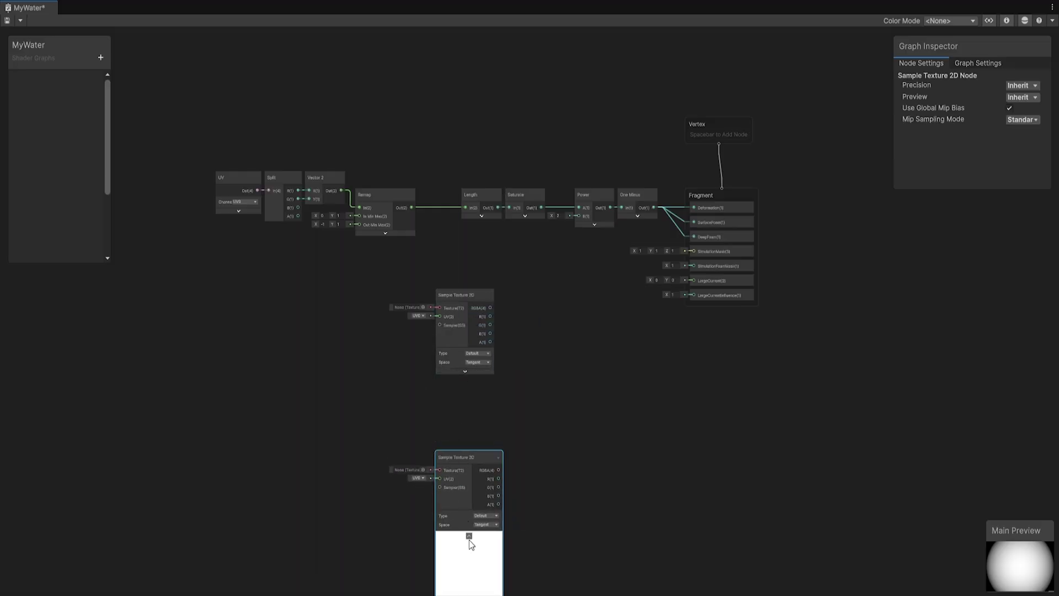
click(469, 537)
Create two Texture 2D properties named WaterMask and CurrentMap in the MyWater graph
click(105, 63)
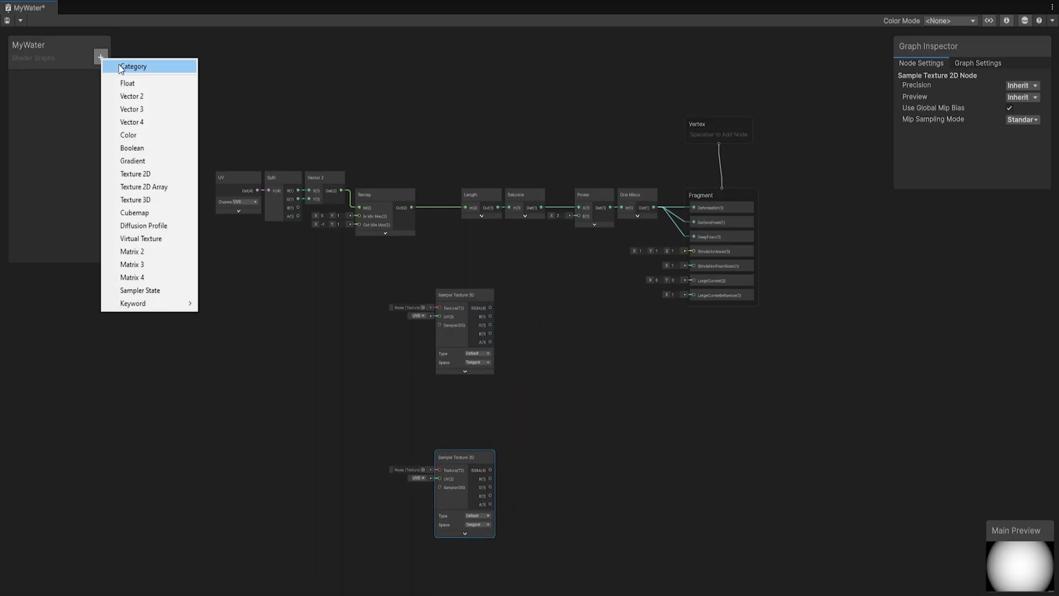
click(159, 172)
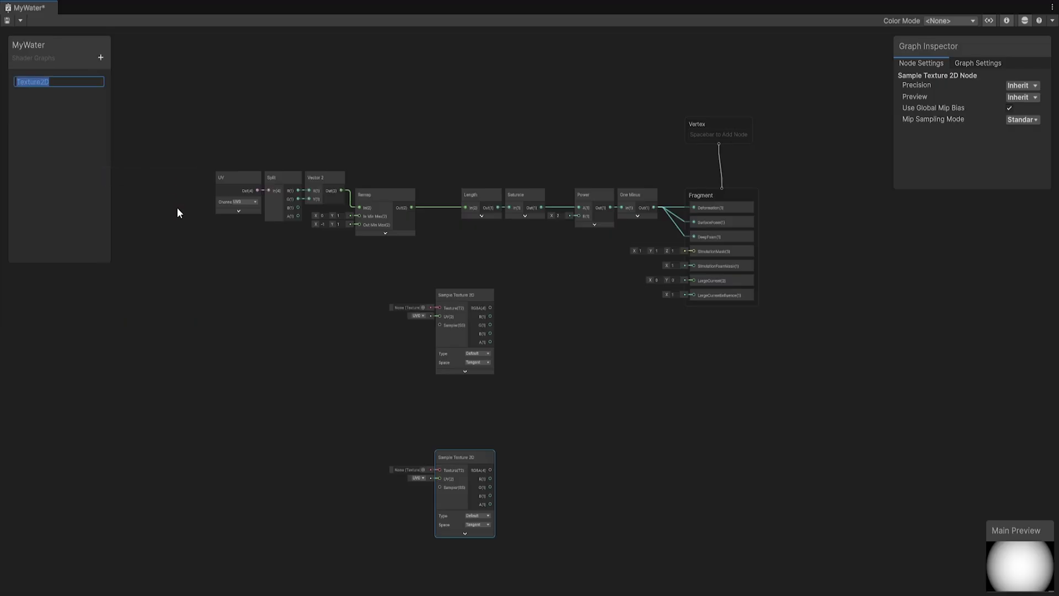
text(WaterMask)
key(Return)
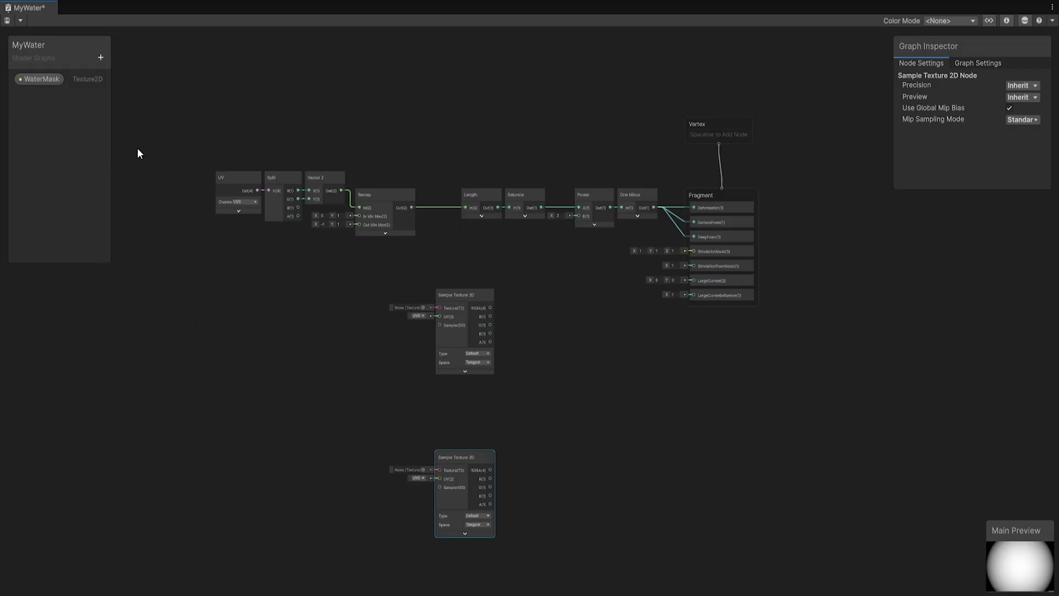
click(44, 82)
key(ctrl+d)
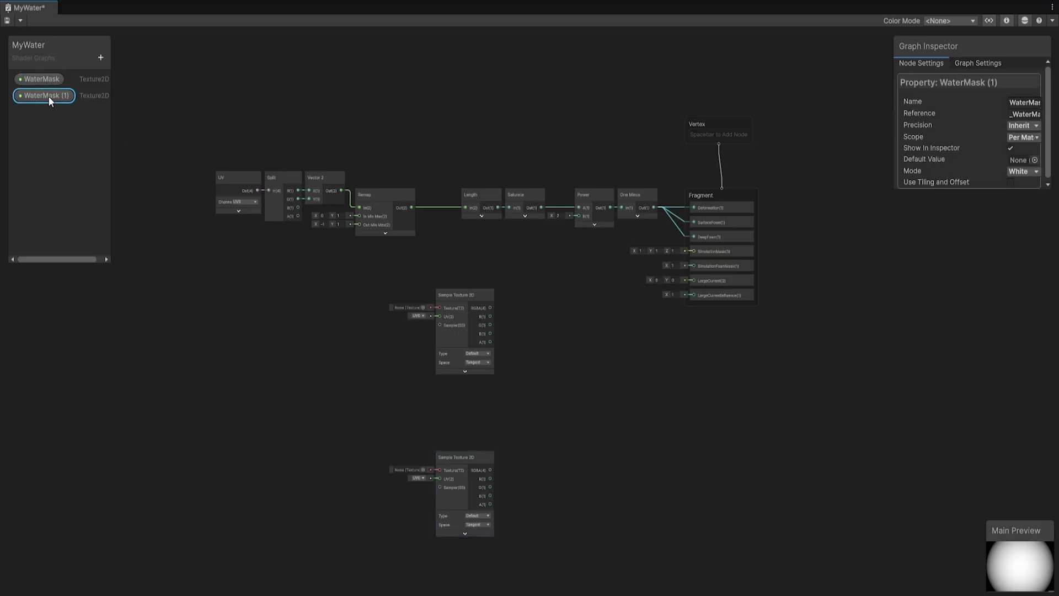
double_click(48, 96)
text(CurrentMap)
key(Return)
Place WaterMask and CurrentMap in the graph and connect them to the Texture inputs of the upper and lower Sample Texture 2D nodes respectively
drag(42, 79, 345, 313)
drag(48, 101, 366, 481)
drag(431, 309, 437, 308)
drag(405, 483, 440, 471)
Connect the R output of the WaterMask texture sample to the fragment's SimulationFoamMask input
scroll(551, 408, up, 4)
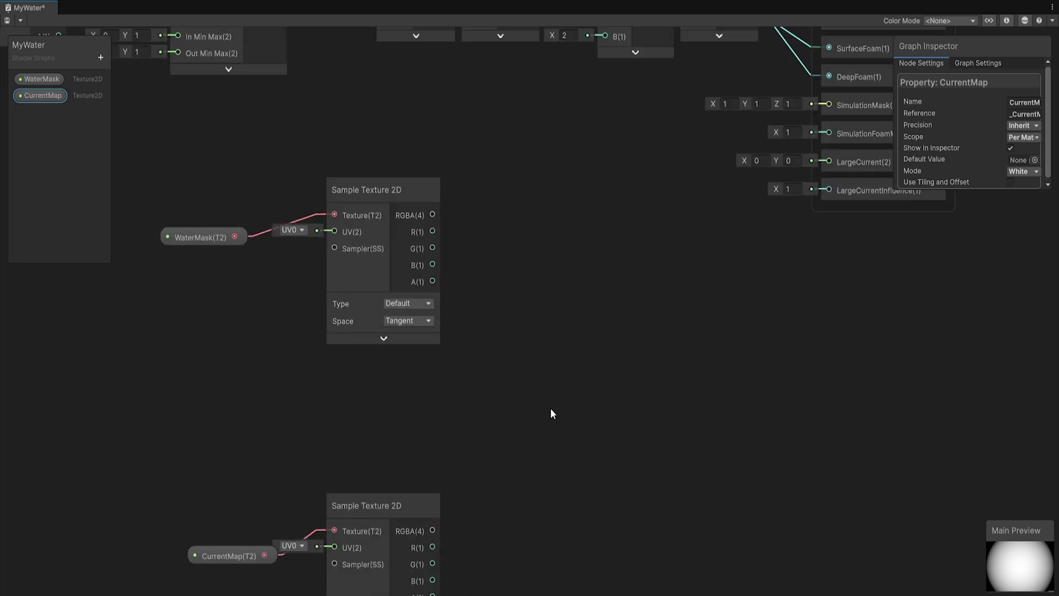
scroll(551, 408, down, 2)
scroll(545, 408, up, 2)
middle_drag(535, 363, 532, 344)
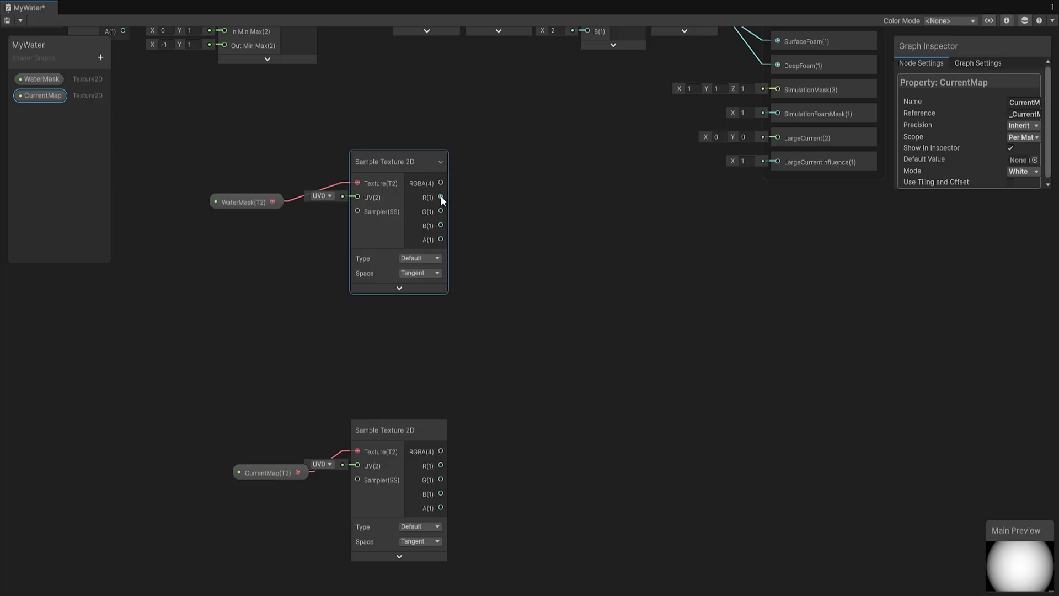
drag(441, 198, 780, 114)
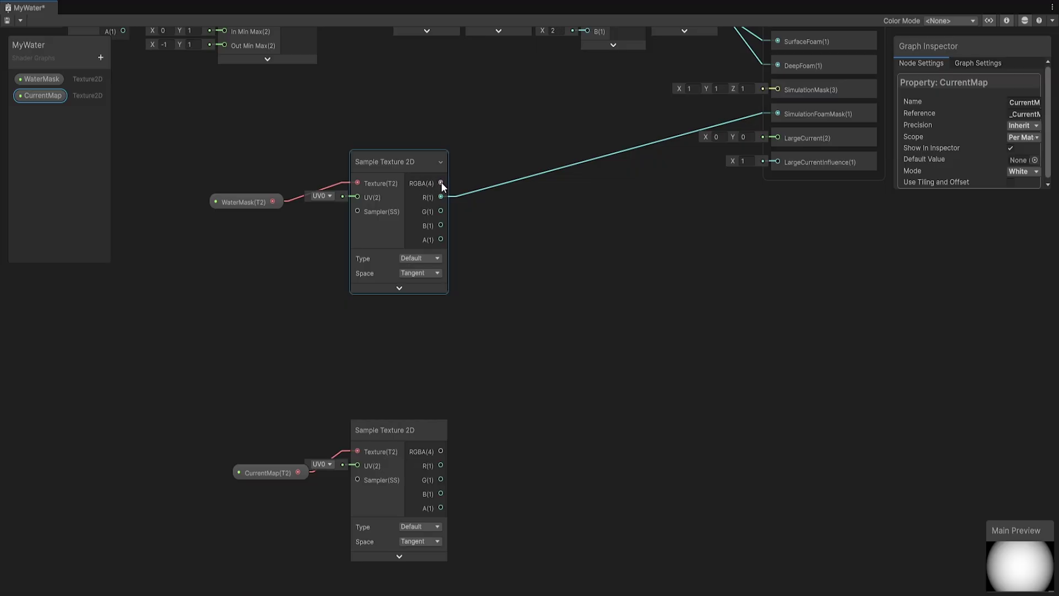
Route the WaterMask sample's RGBA output through a collapsed Swizzle node with mask xyz into SimulationMask
drag(441, 183, 536, 140)
text(swiz)
key(Return)
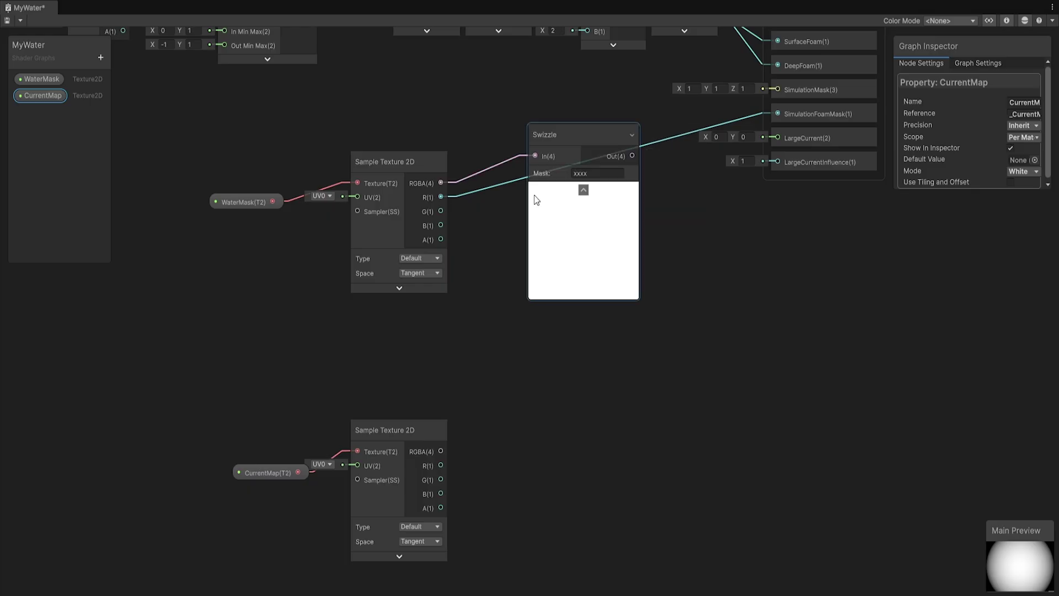
click(583, 189)
drag(564, 136, 542, 96)
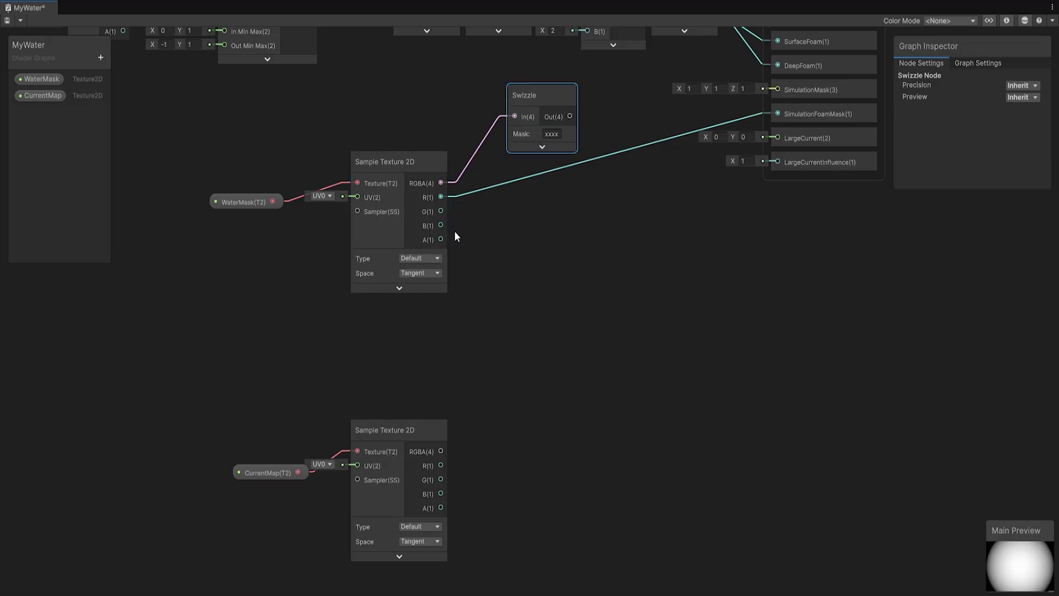
click(560, 134)
text(xyz)
drag(571, 116, 768, 90)
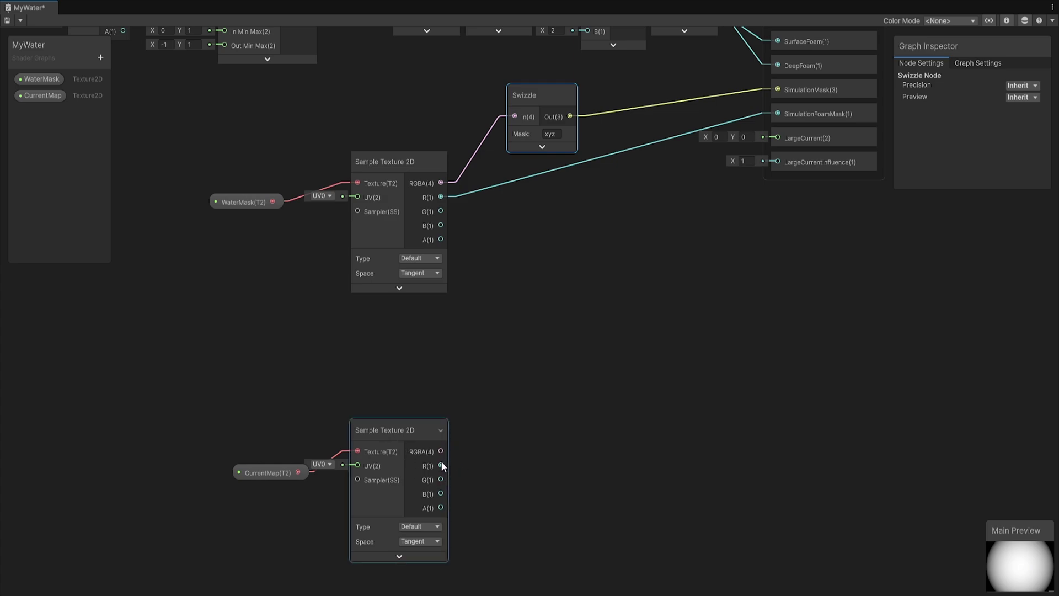
Route the CurrentMap sample's RGBA output through a collapsed Swizzle node with mask xy into LargeCurrent
drag(440, 451, 515, 420)
text(swizzle)
key(Return)
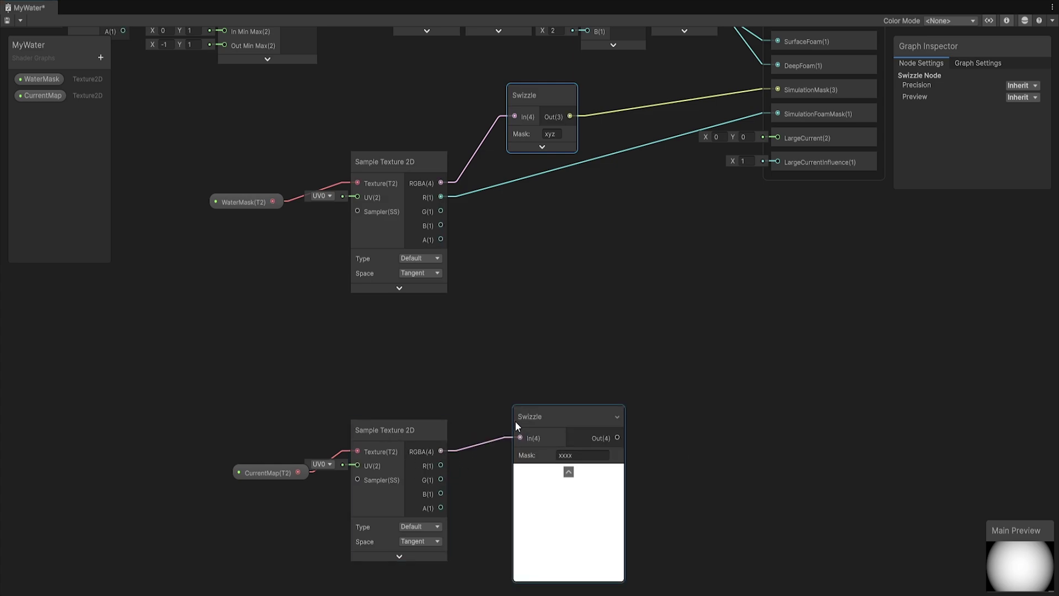
drag(618, 438, 778, 138)
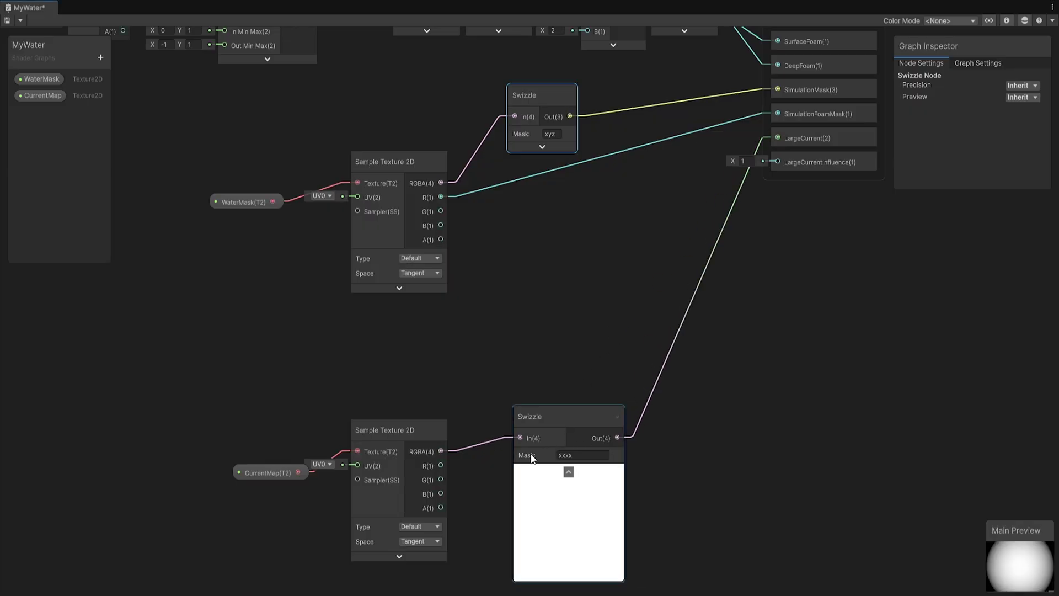
click(569, 474)
drag(539, 415, 534, 325)
click(552, 365)
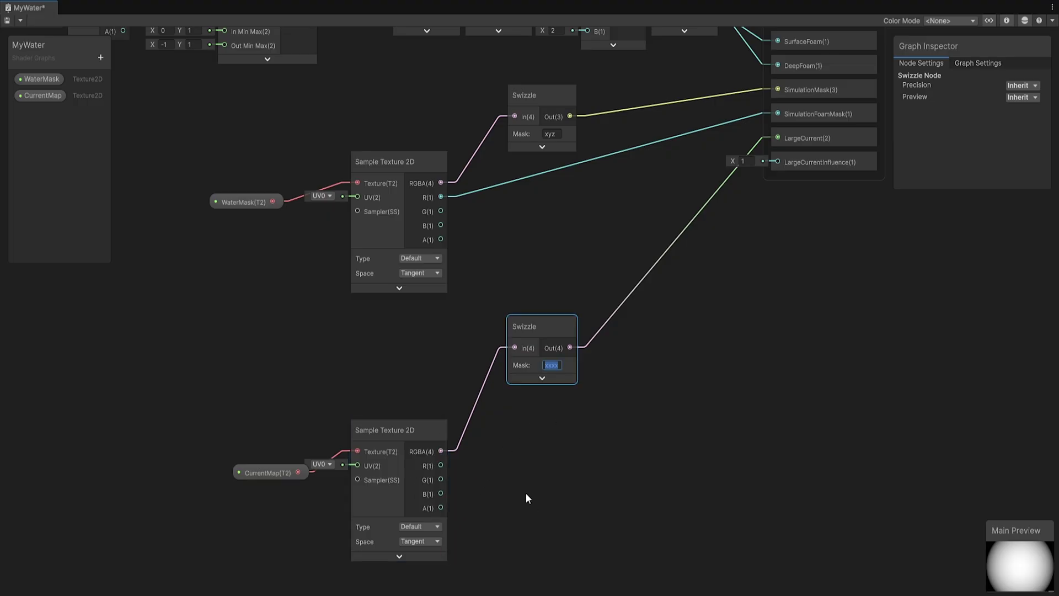
text(xy)
Create a Float property named Influence and set its mode to Slider
click(100, 57)
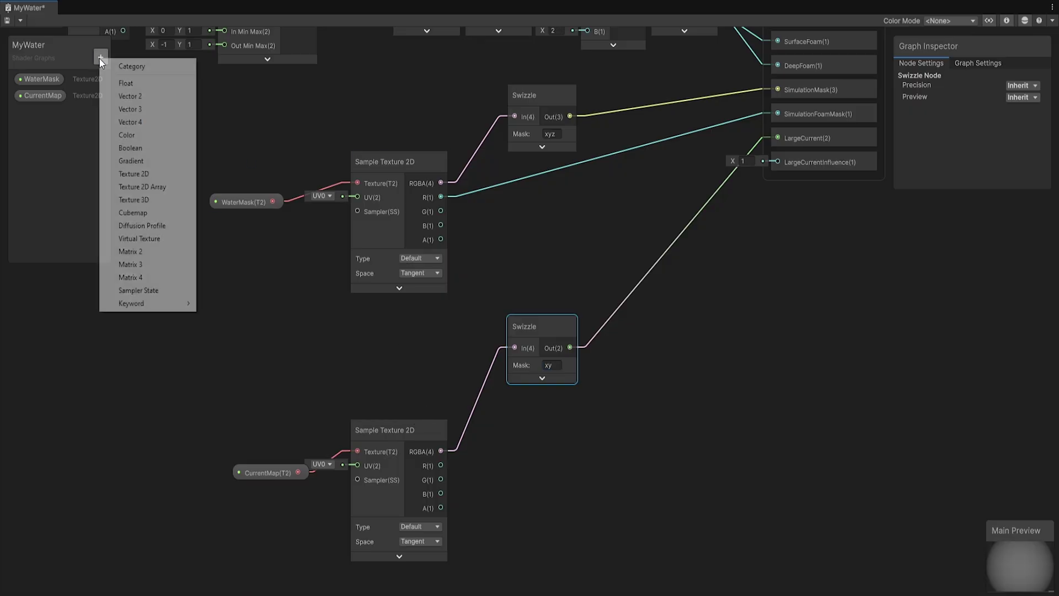
click(144, 82)
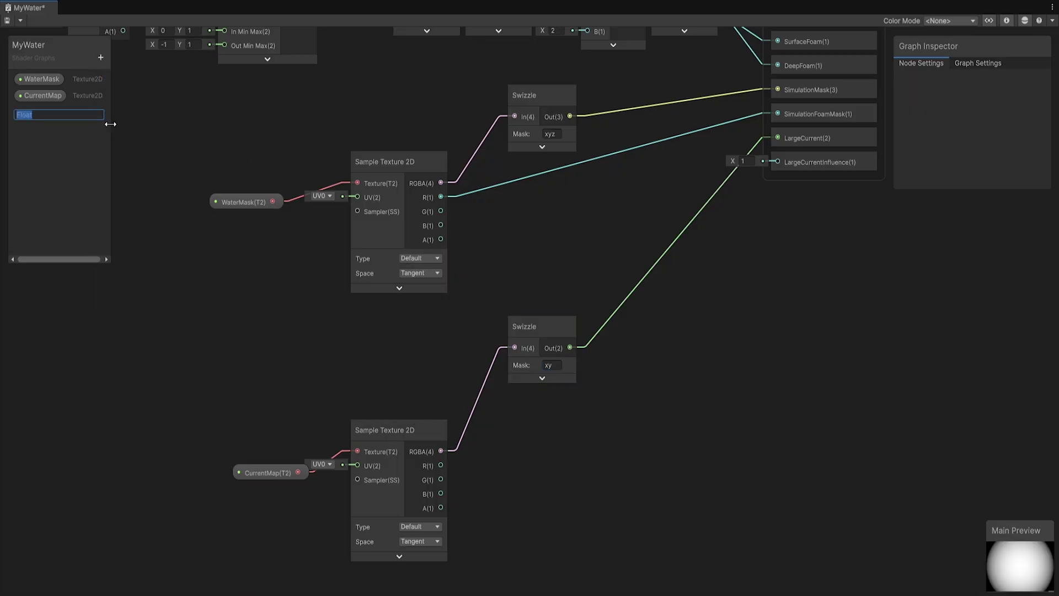
text(Influence)
key(Return)
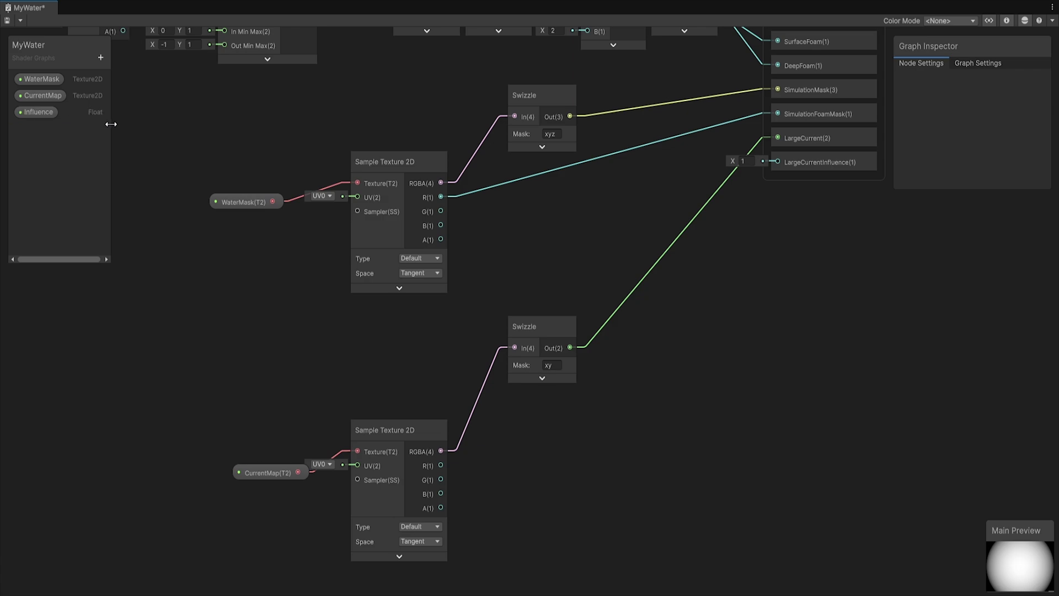
click(48, 113)
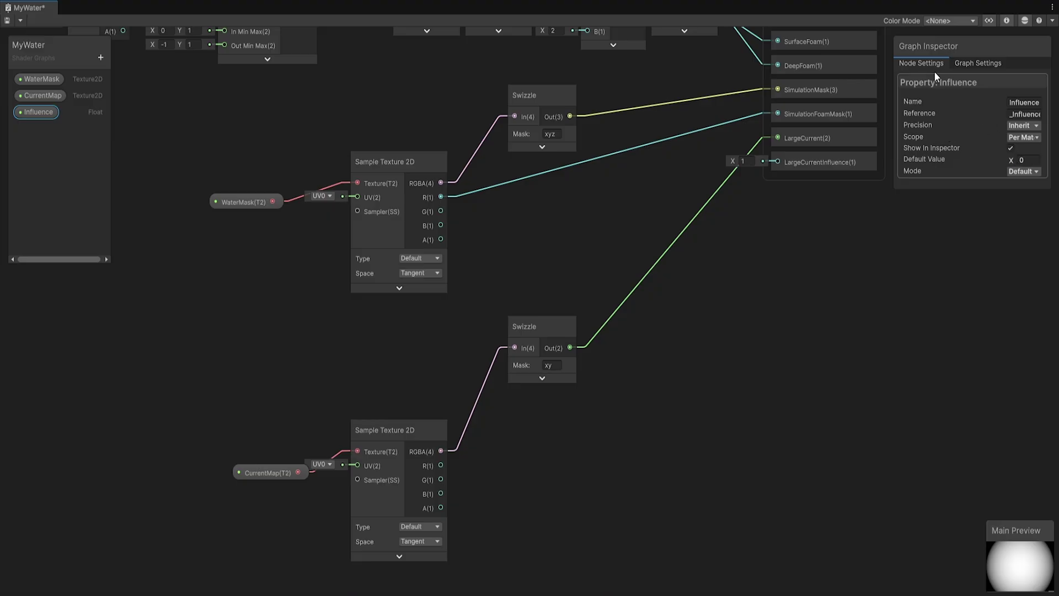
click(1025, 171)
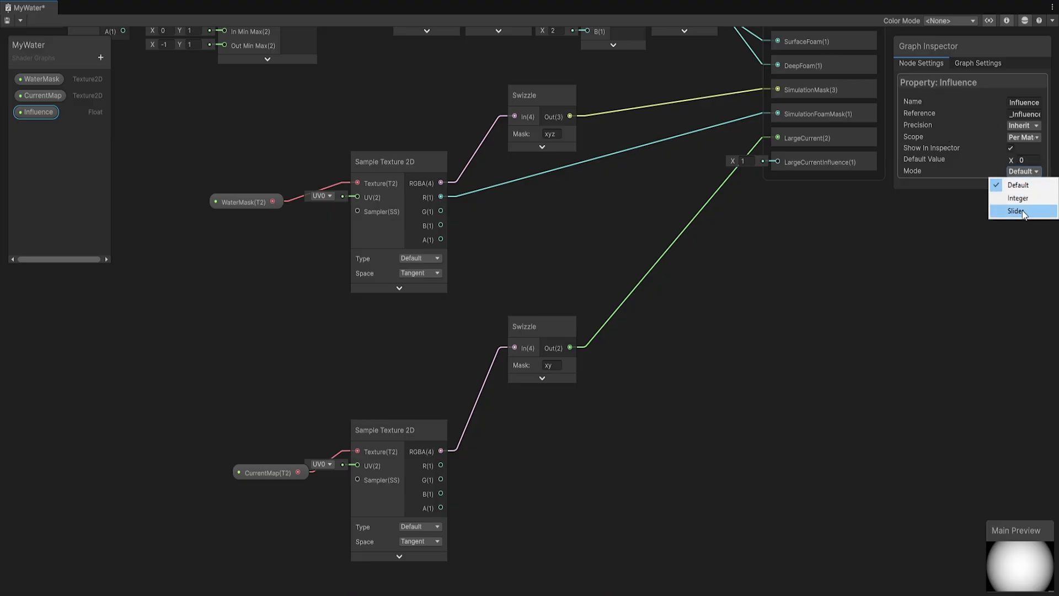
click(999, 205)
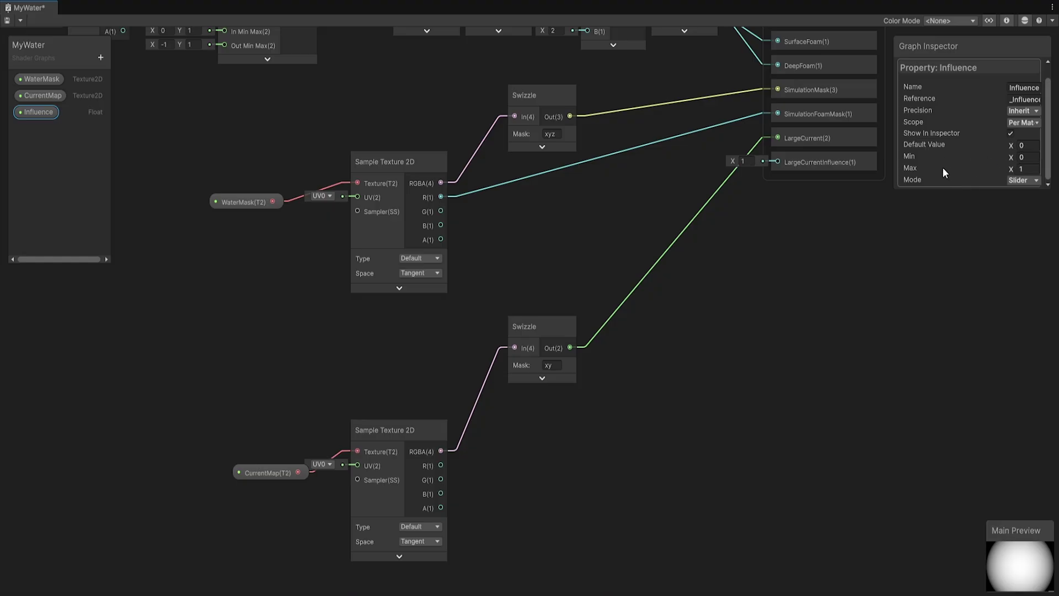
Multiply the CurrentMap sample's B output by Influence into LargeCurrentInfluence, then save and close the MyWater graph
right_click(534, 445)
click(609, 287)
text(Mul)
key(Return)
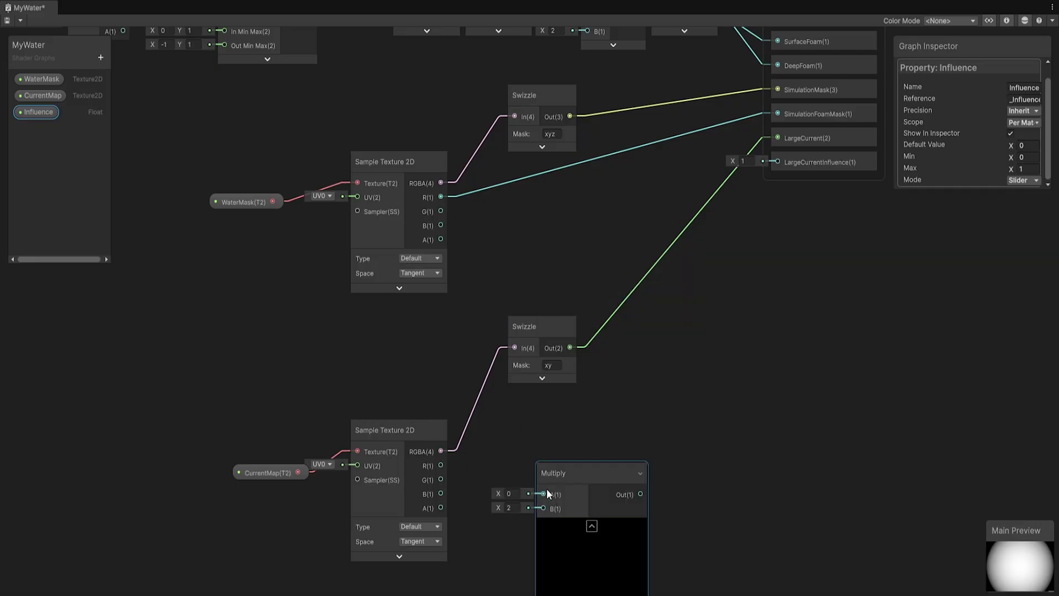
drag(543, 494, 441, 493)
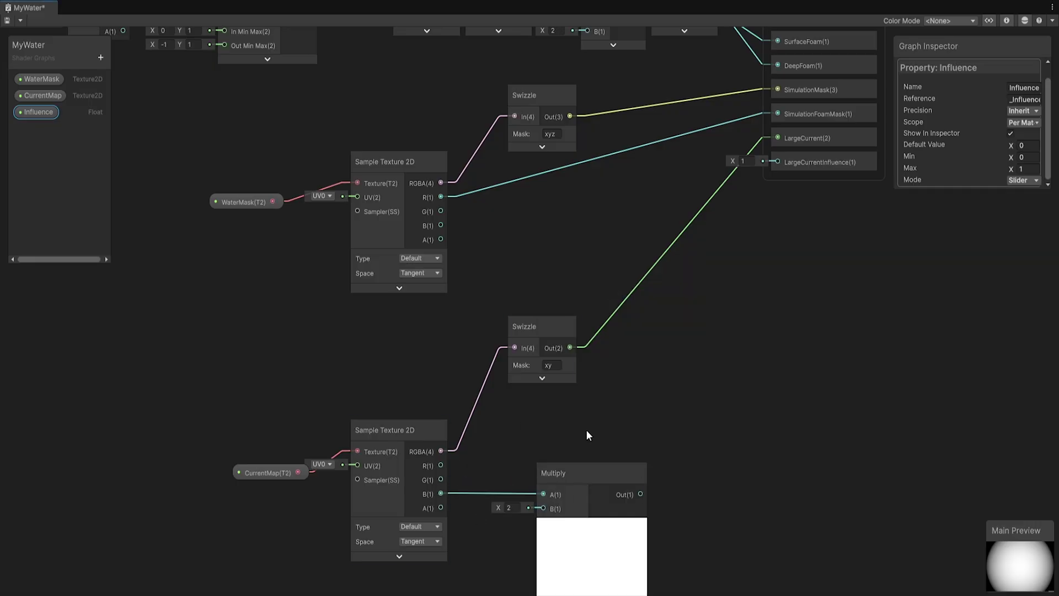
click(592, 527)
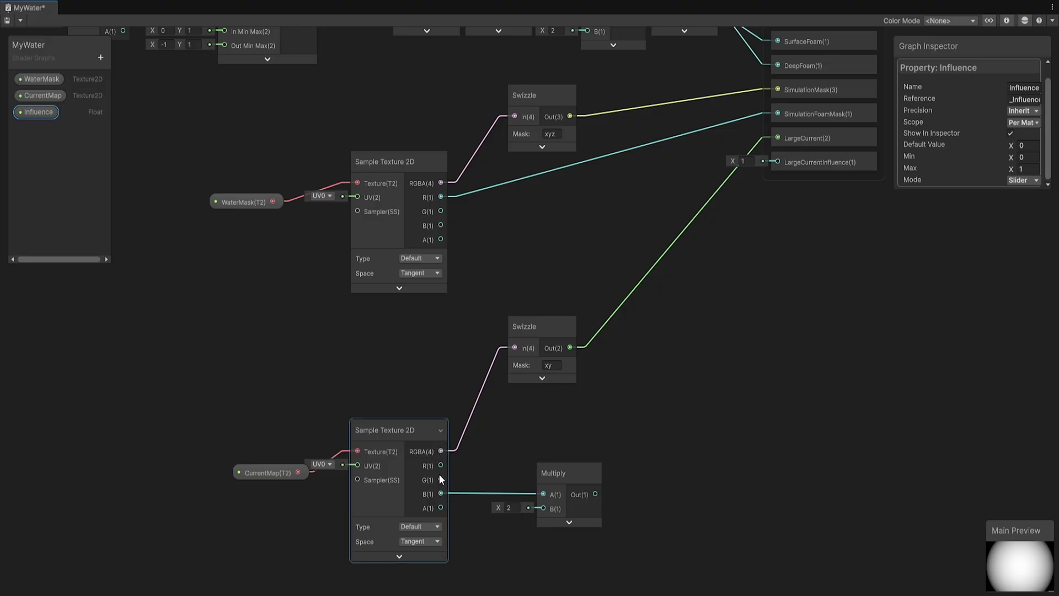
drag(36, 114, 777, 161)
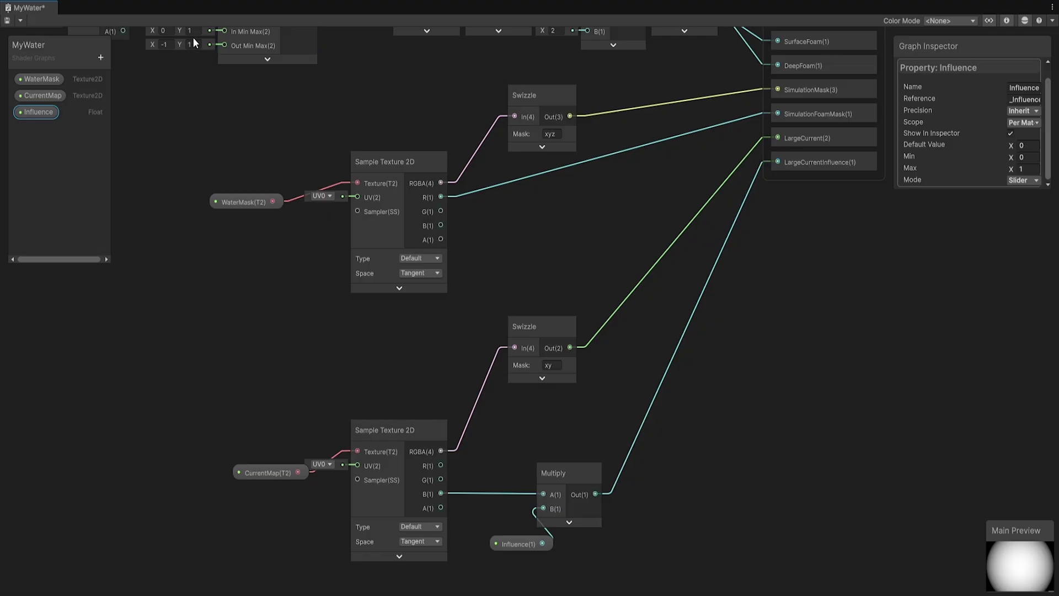
click(7, 21)
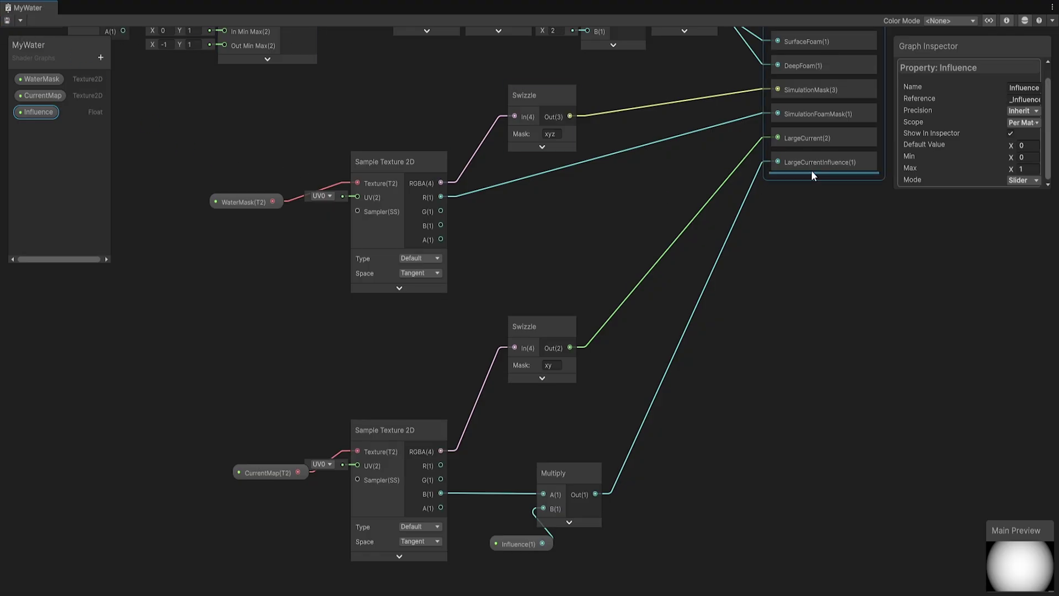
click(1047, 2)
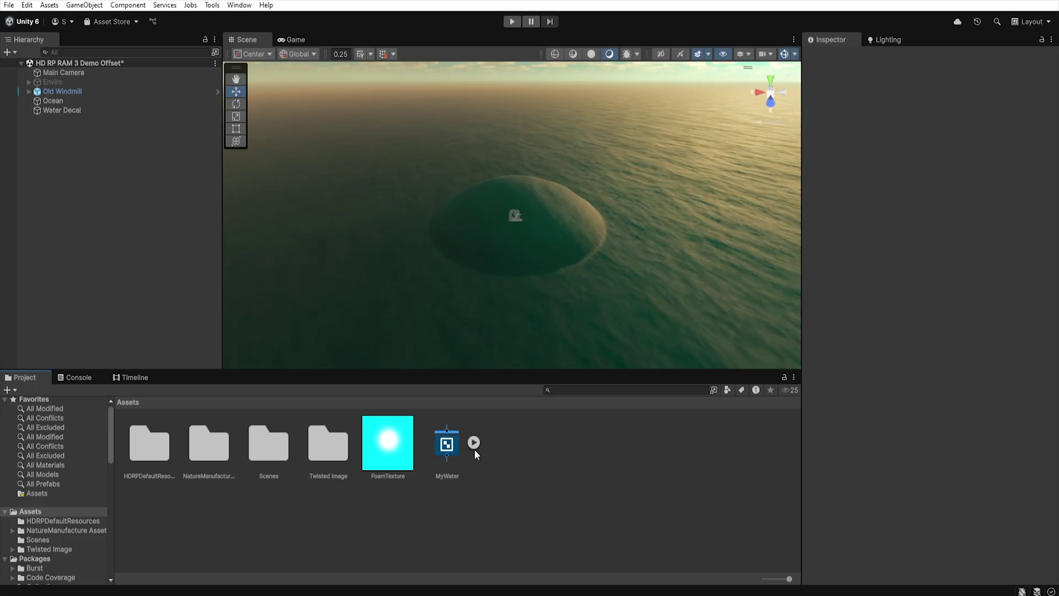
Create a new material named 1 in the Assets folder
right_click(506, 458)
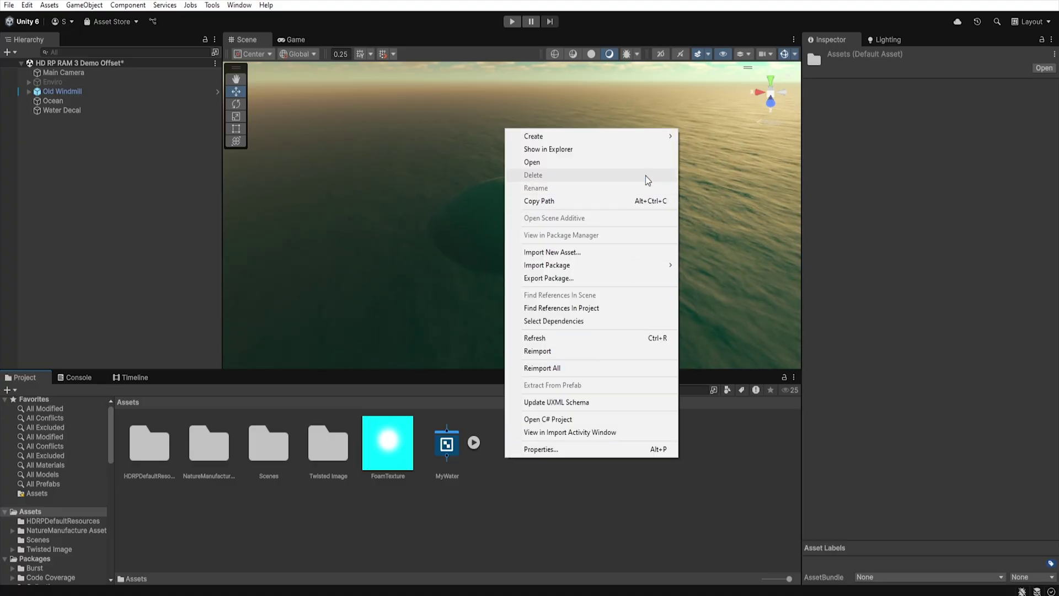
mouse_move(642, 137)
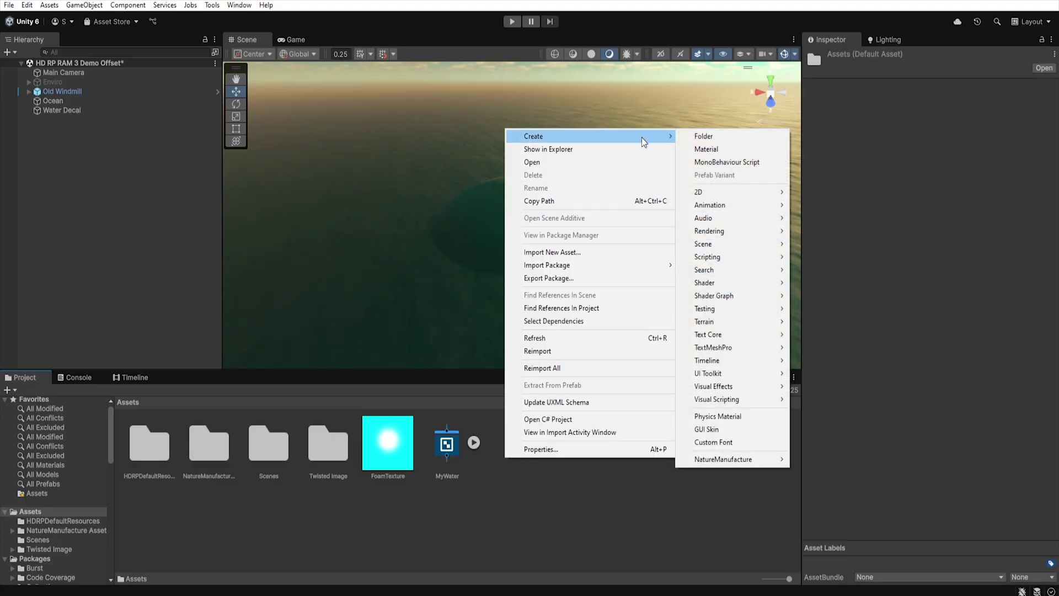
click(713, 152)
key(BackSpace)
text(1)
key(Return)
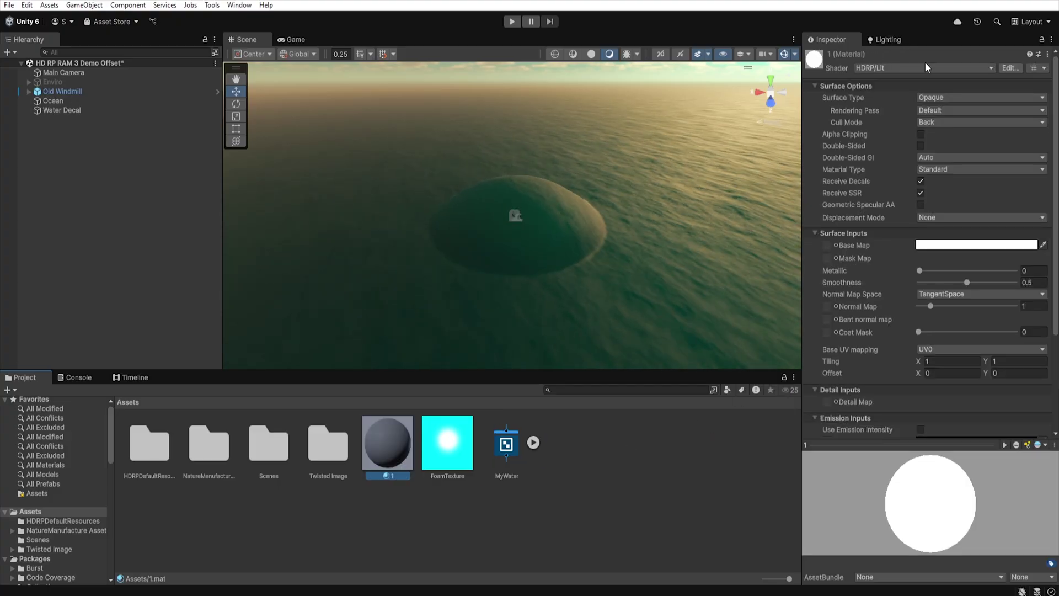
Set the new material's shader to Shader Graphs/MyWater
click(946, 66)
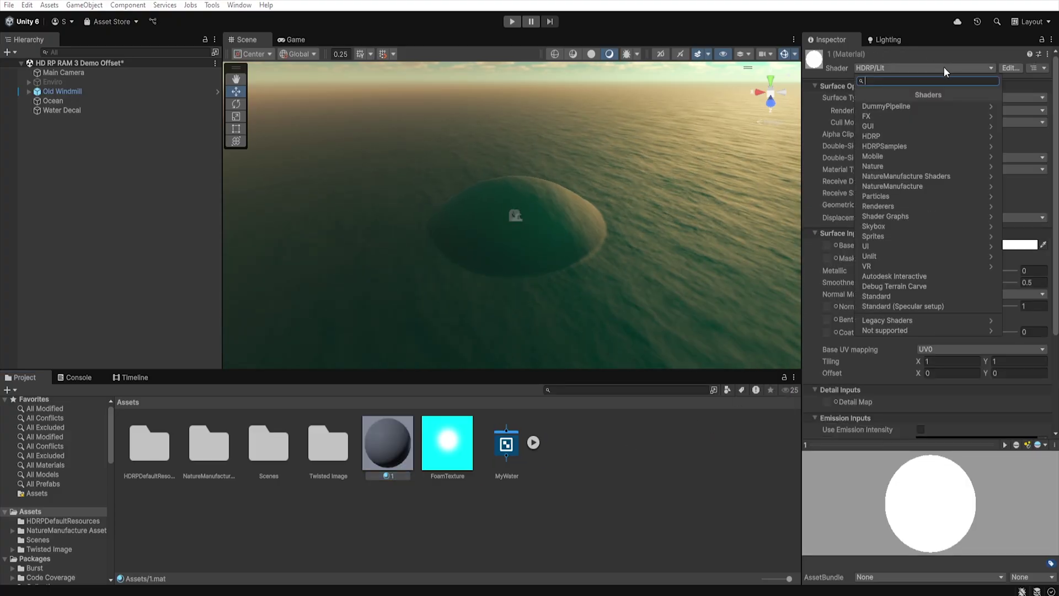
click(920, 216)
click(895, 117)
Assign material 1 to the Water Decal object and expand the material's surface options and exposed properties
click(62, 109)
drag(951, 182, 950, 182)
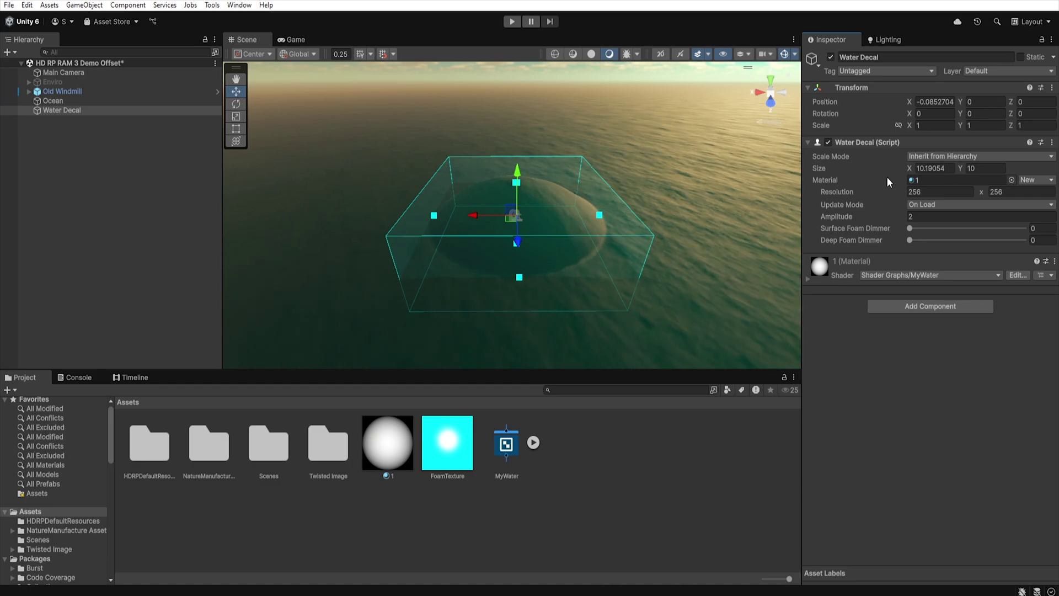
click(808, 278)
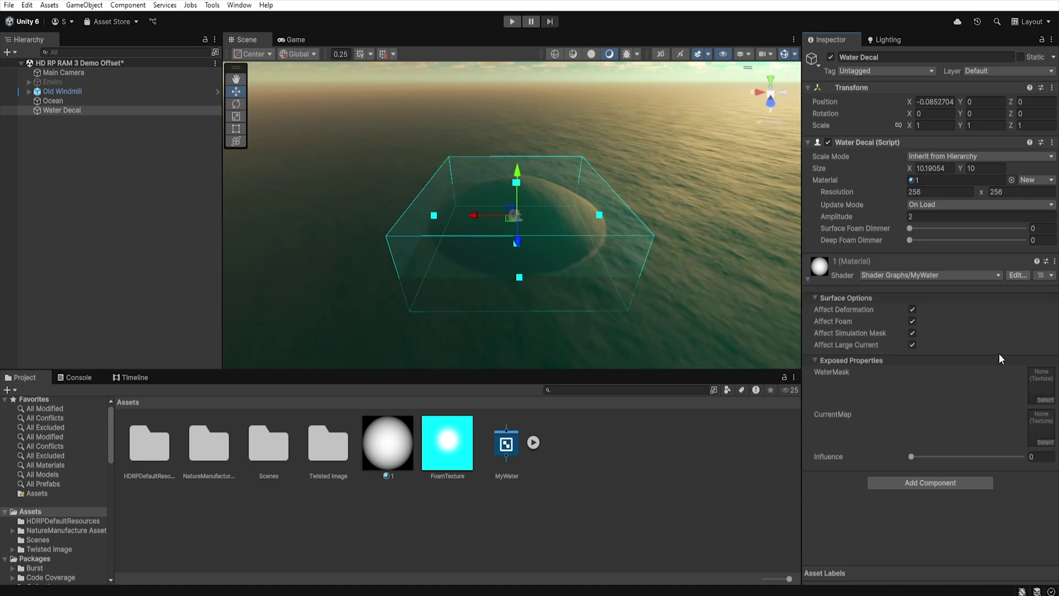
click(911, 457)
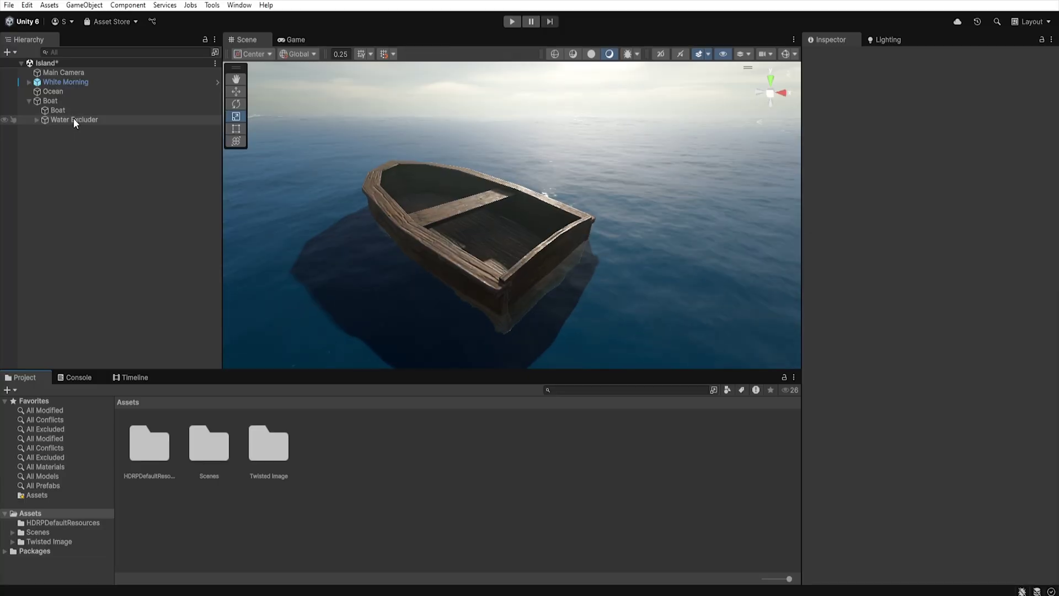
Deactivate the boat's Water Excluder object to compare the water inside the hull, and reactivate it
click(73, 119)
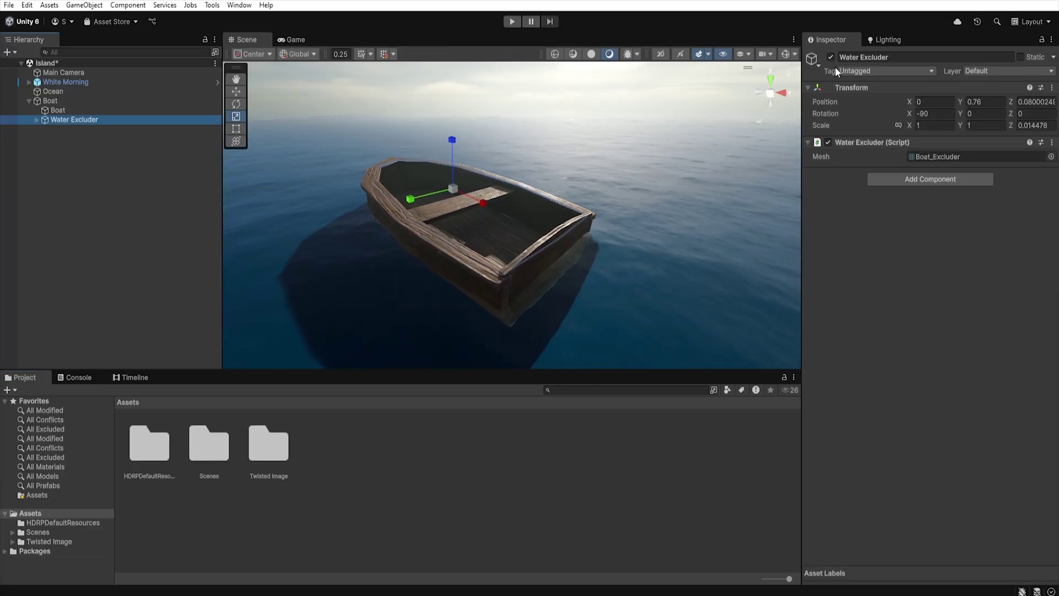
click(831, 57)
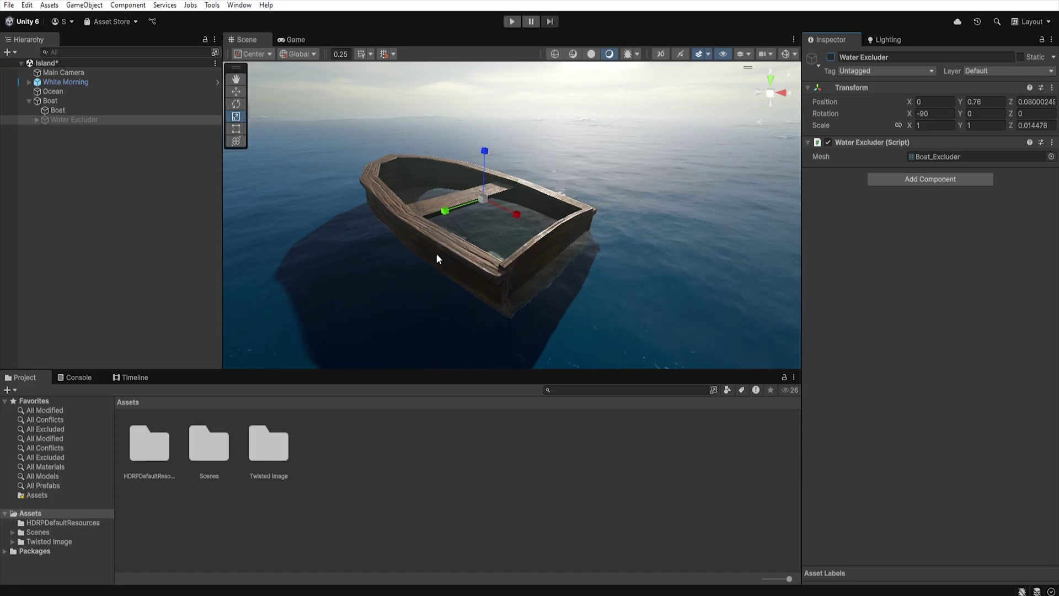
click(831, 57)
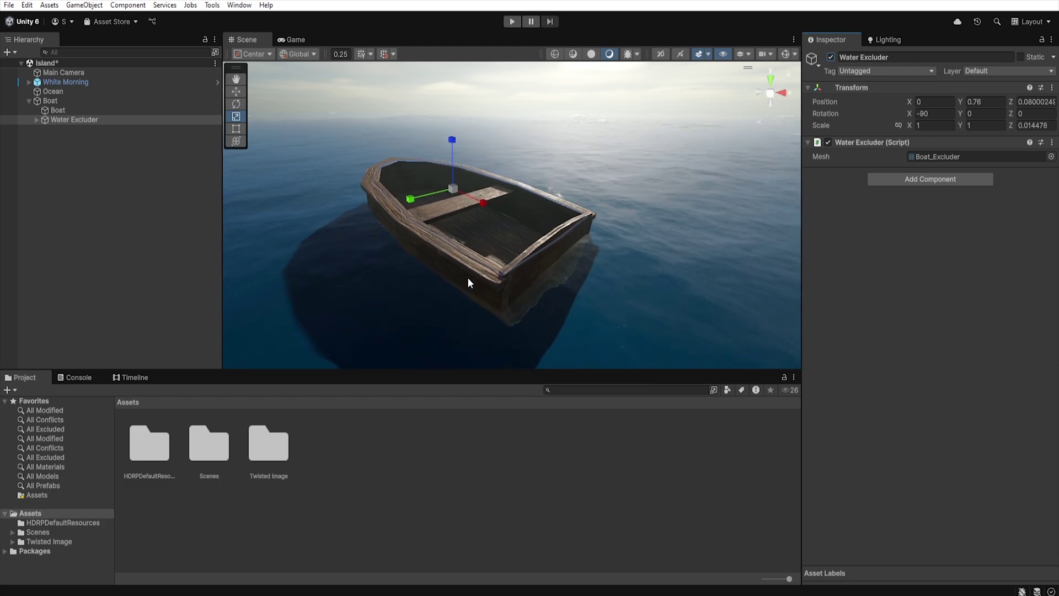
Add a separate water Excluder at the scene's root level, try it in the view, and delete it
right_click(104, 178)
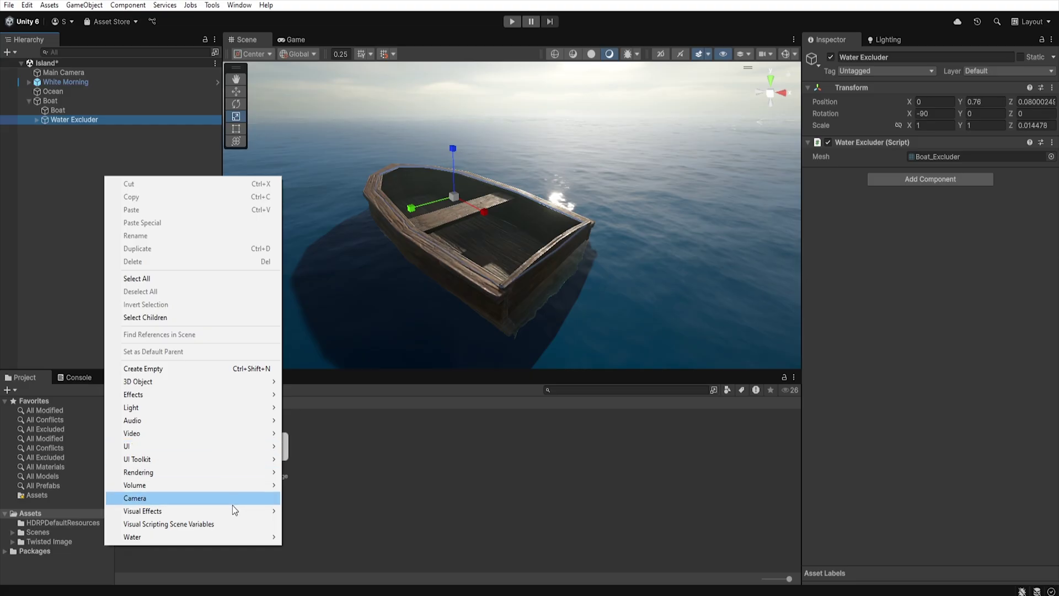
mouse_move(245, 537)
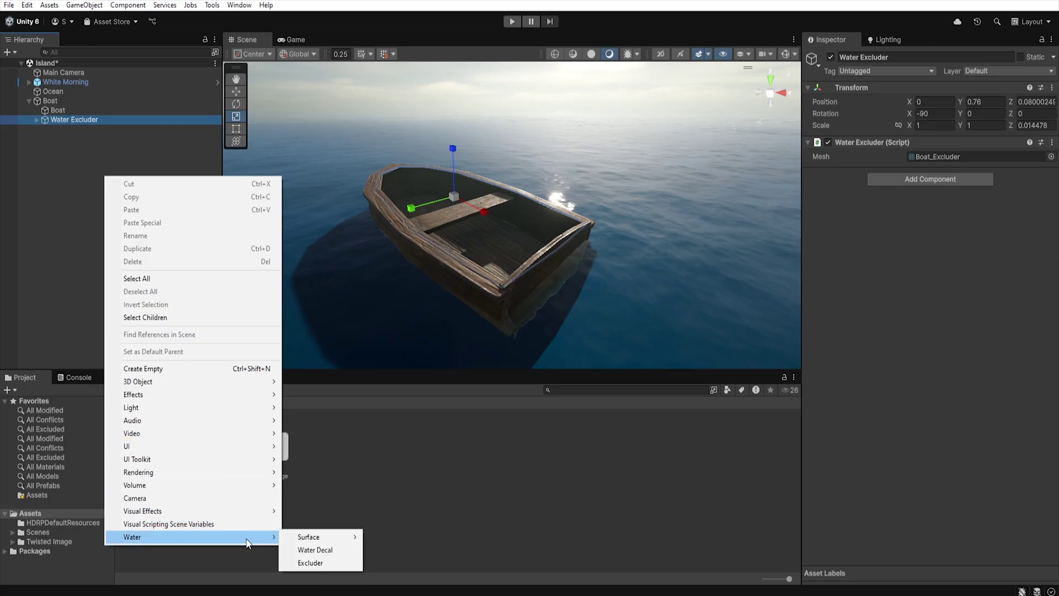
click(339, 559)
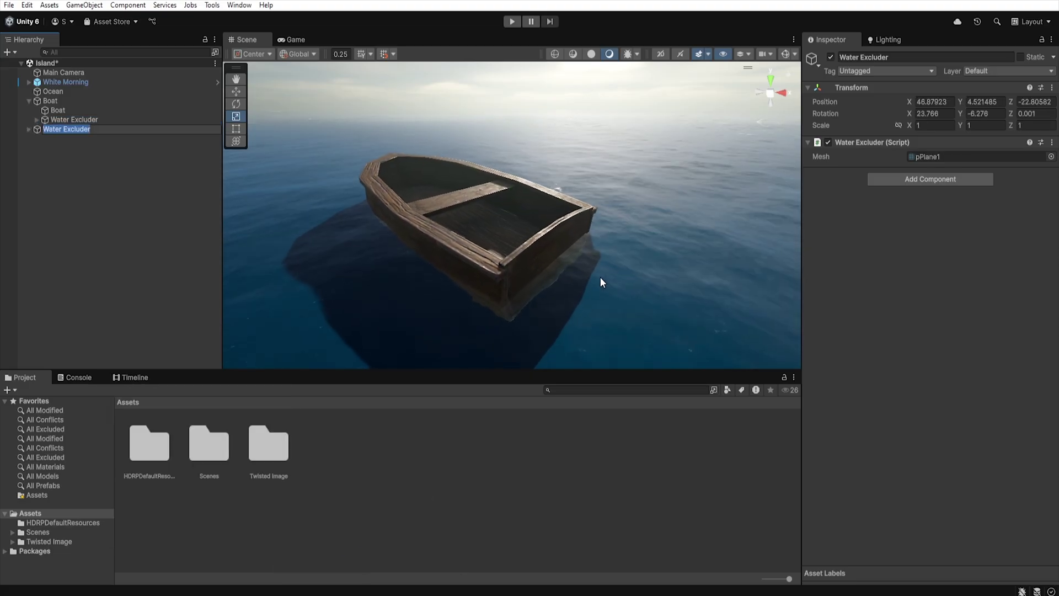
alt+drag(614, 273, 614, 273)
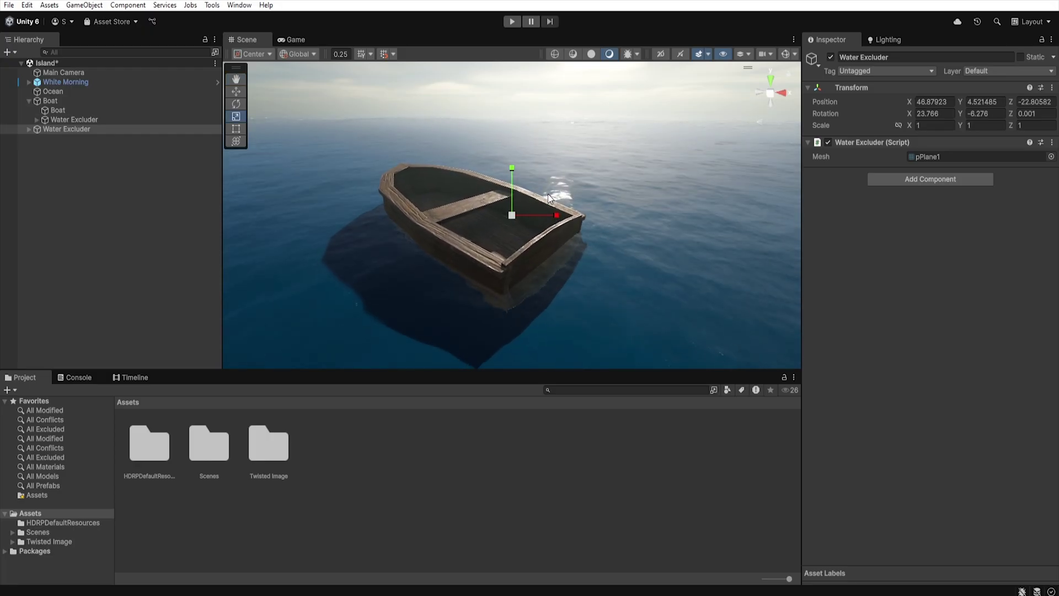
drag(512, 176, 482, 210)
key(Delete)
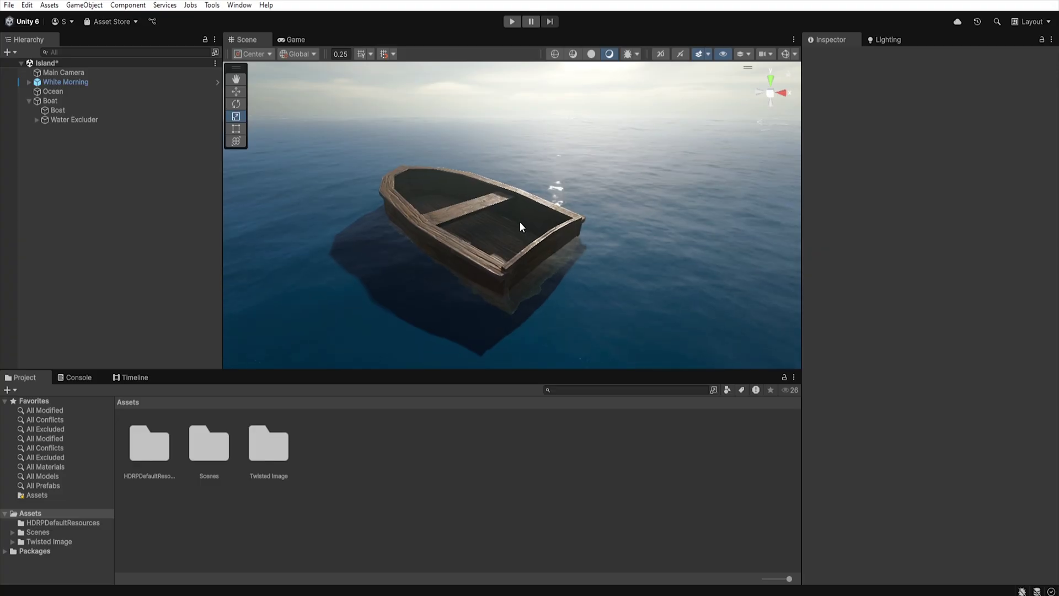
Deactivate the Water Excluder object under the boat while viewing the hull up close
right_drag(496, 208, 728, 191)
right_drag(299, 131, 547, 221)
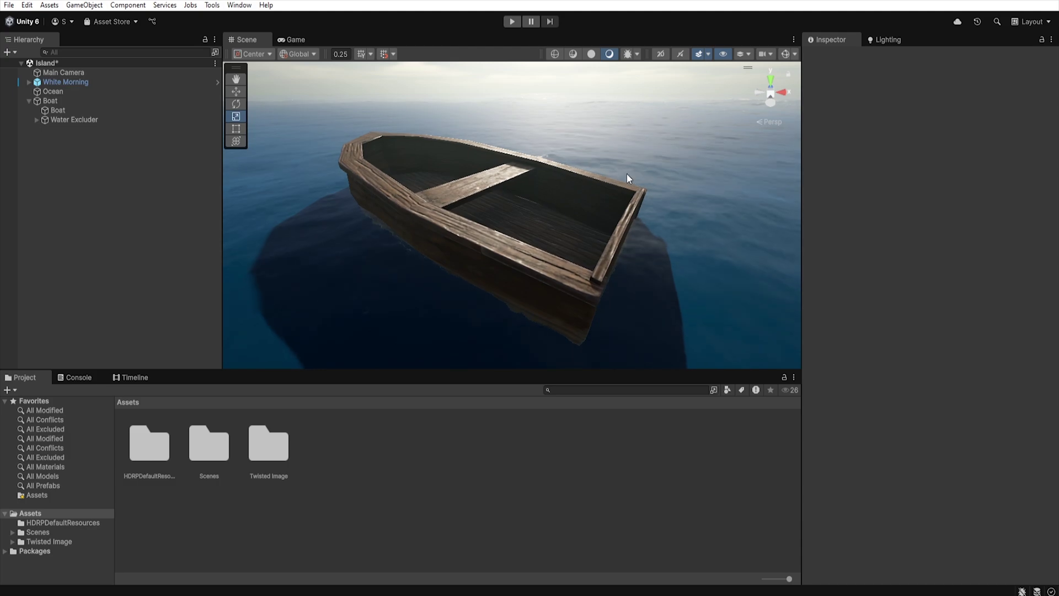
click(101, 119)
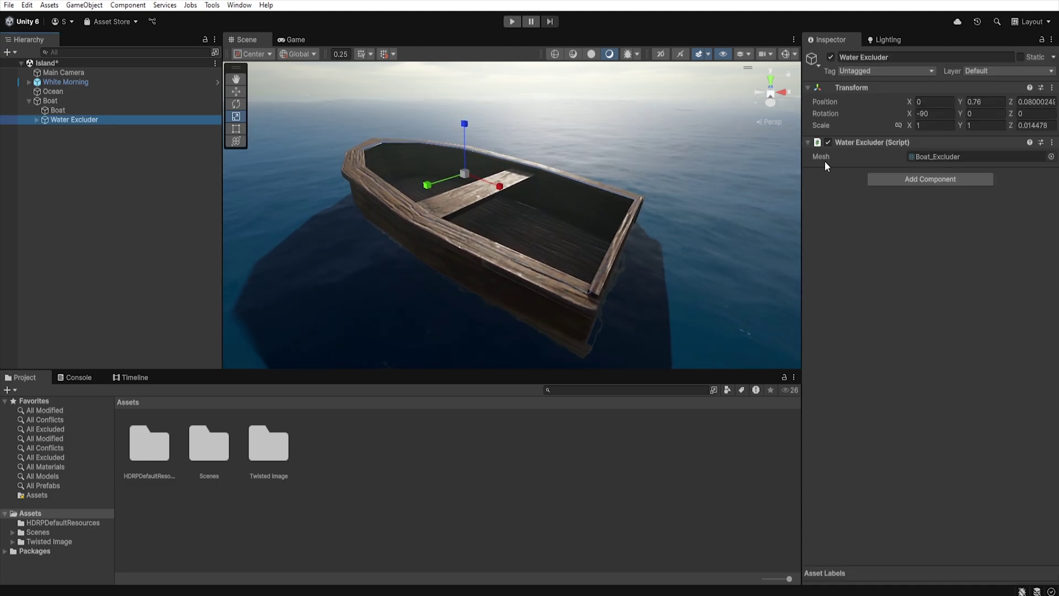
click(830, 56)
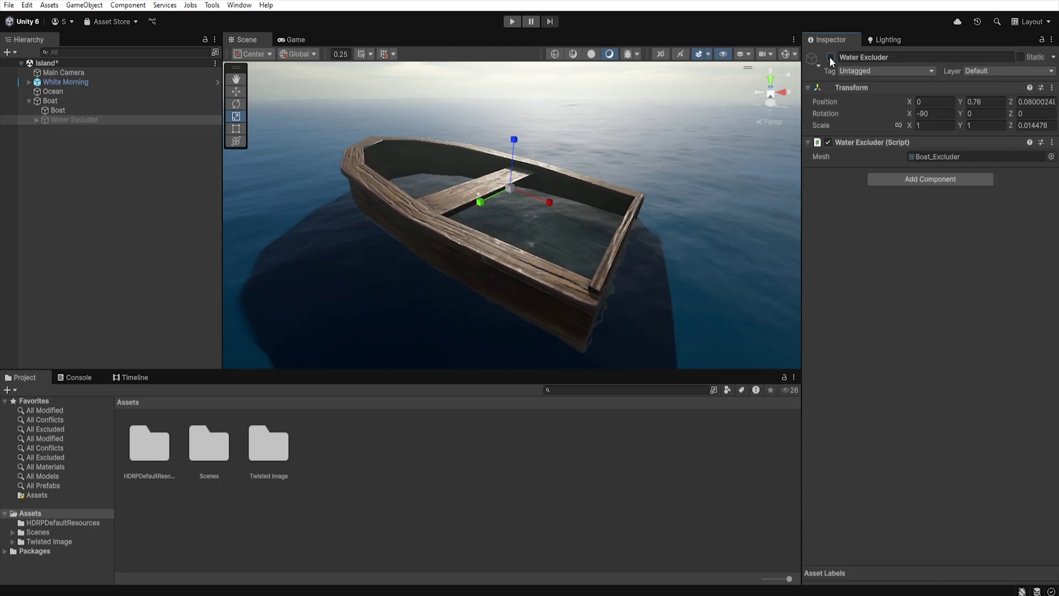